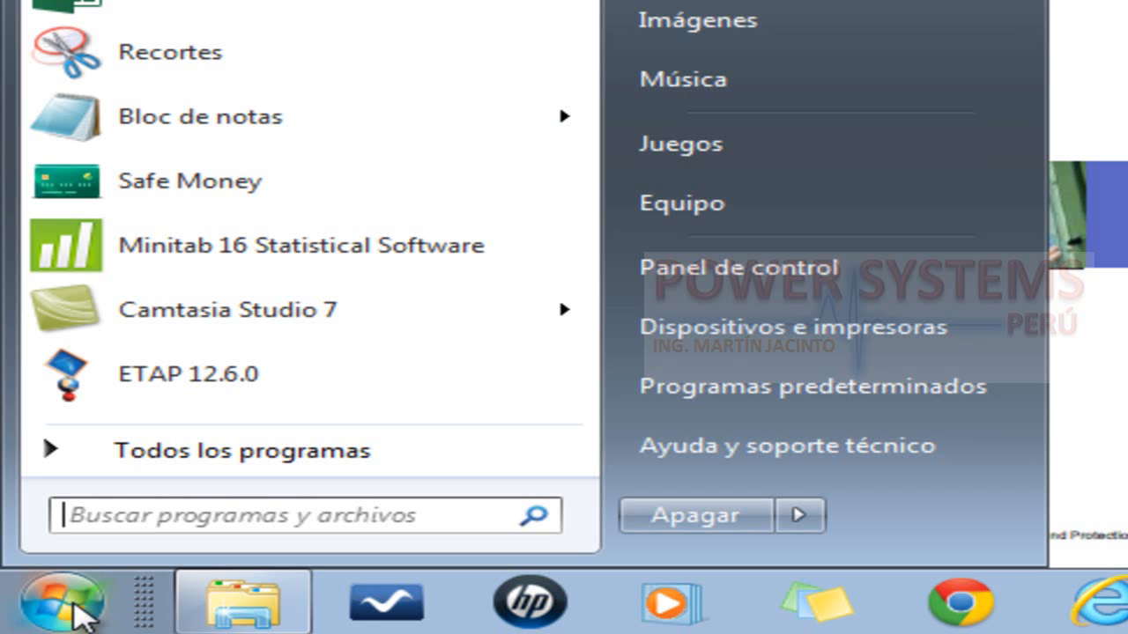
# Find the ABB program group in the full list of installed programs and expand it
pyautogui.click(301, 465)
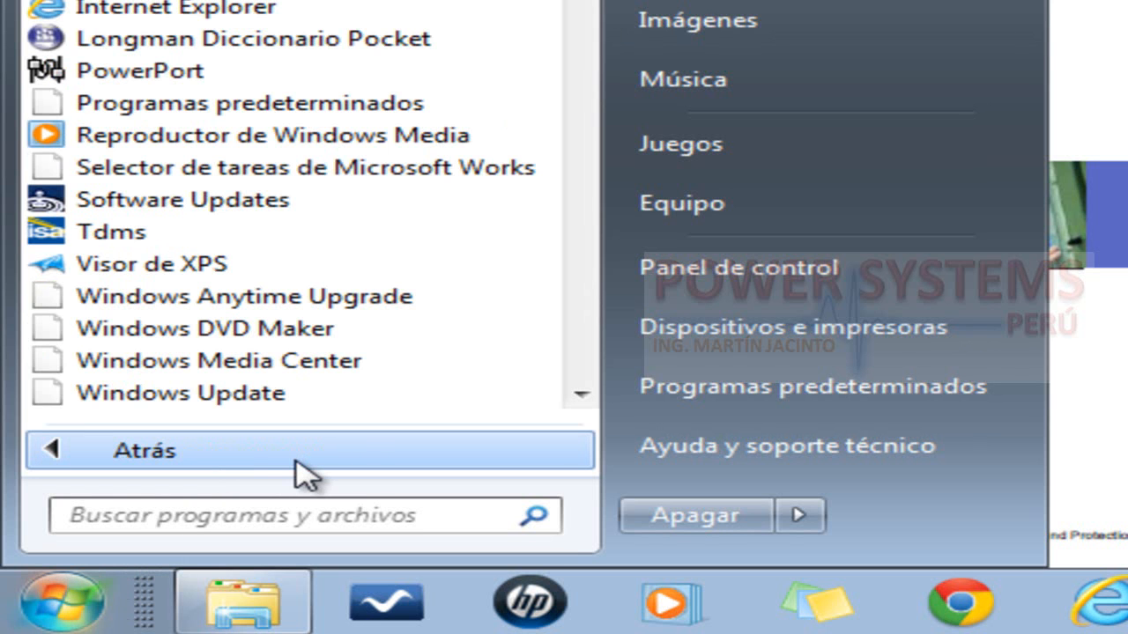
pyautogui.click(581, 396)
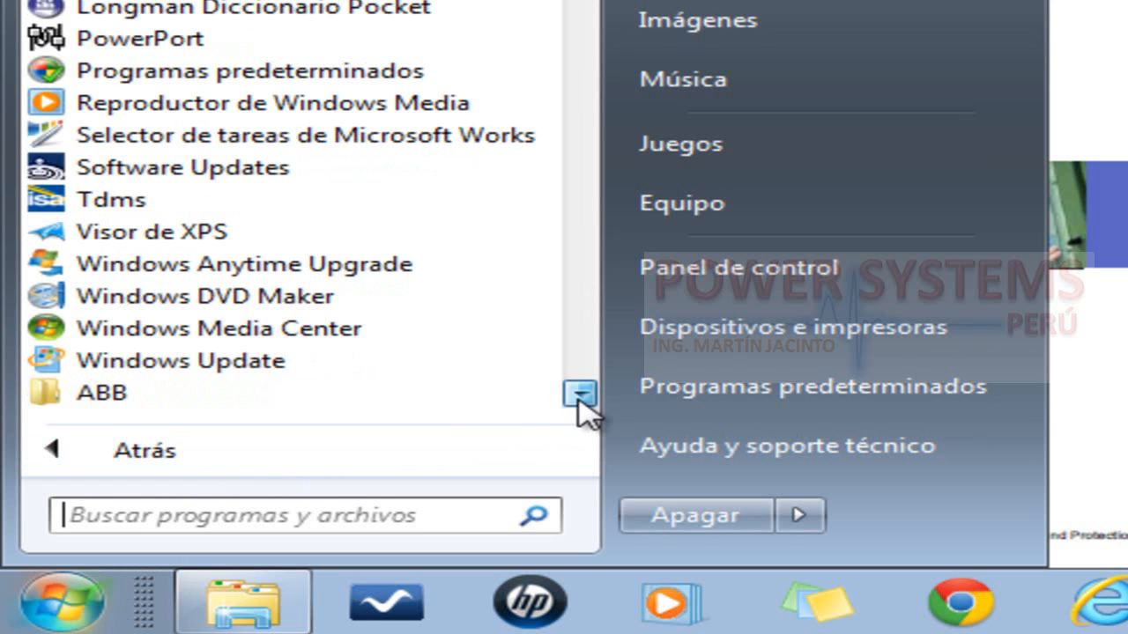
pyautogui.click(581, 396)
pyautogui.click(79, 328)
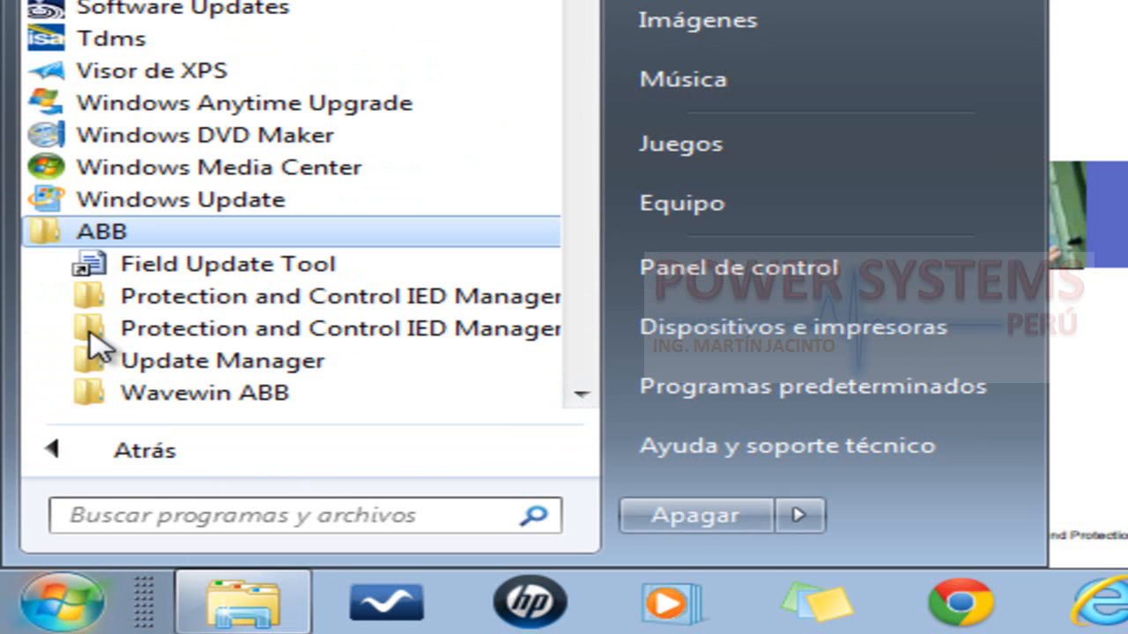
pyautogui.click(580, 395)
pyautogui.click(581, 396)
pyautogui.click(580, 396)
pyautogui.click(581, 396)
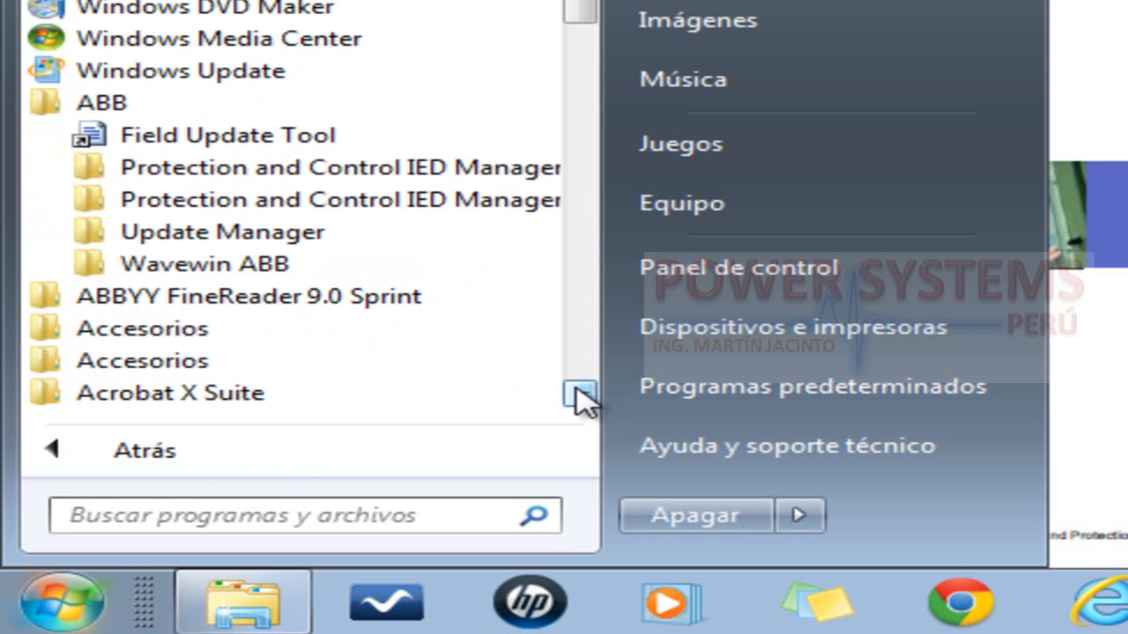
pyautogui.click(581, 395)
pyautogui.click(581, 396)
pyautogui.click(581, 395)
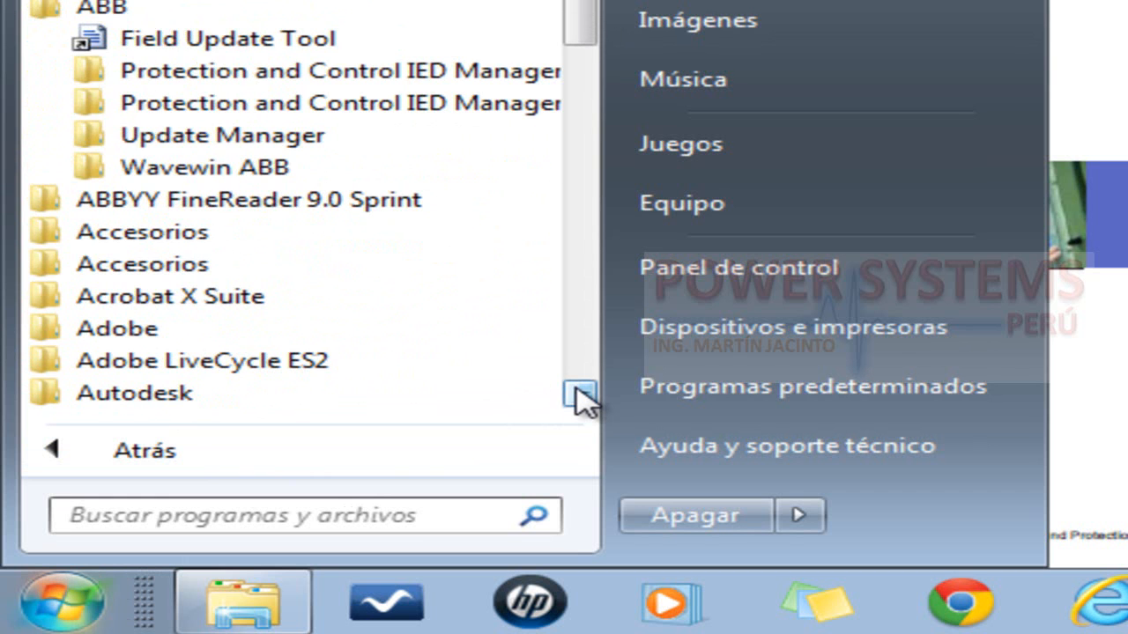
# Examine the contents of the PCM600 2.5 and PCM600 2.6 program folders, and switch to the PCM600 window
pyautogui.click(305, 79)
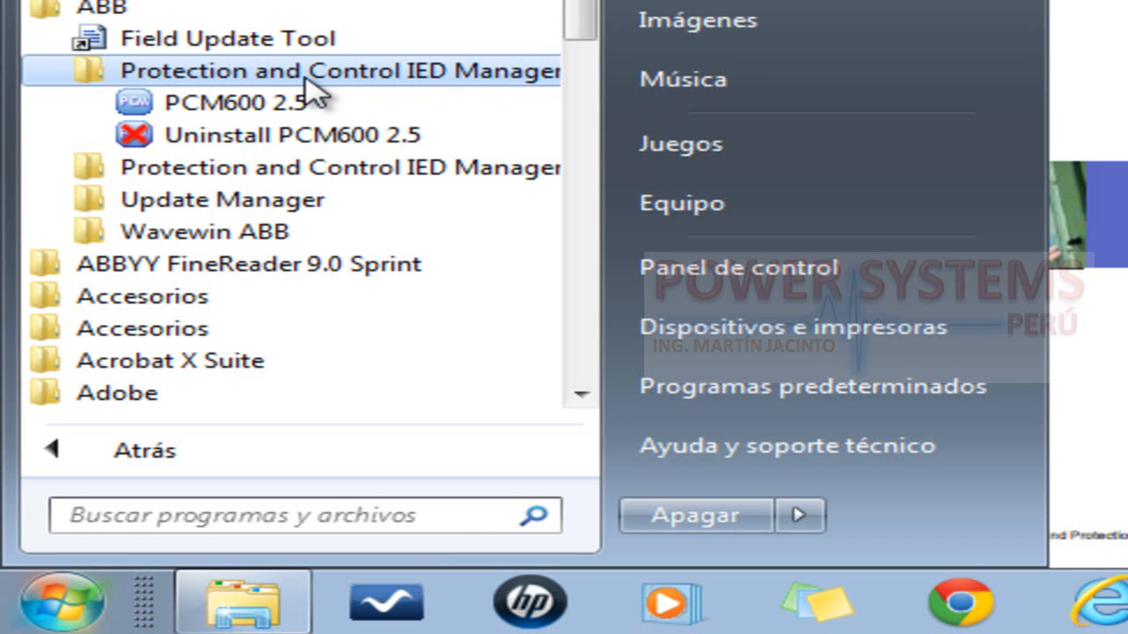
pyautogui.click(305, 78)
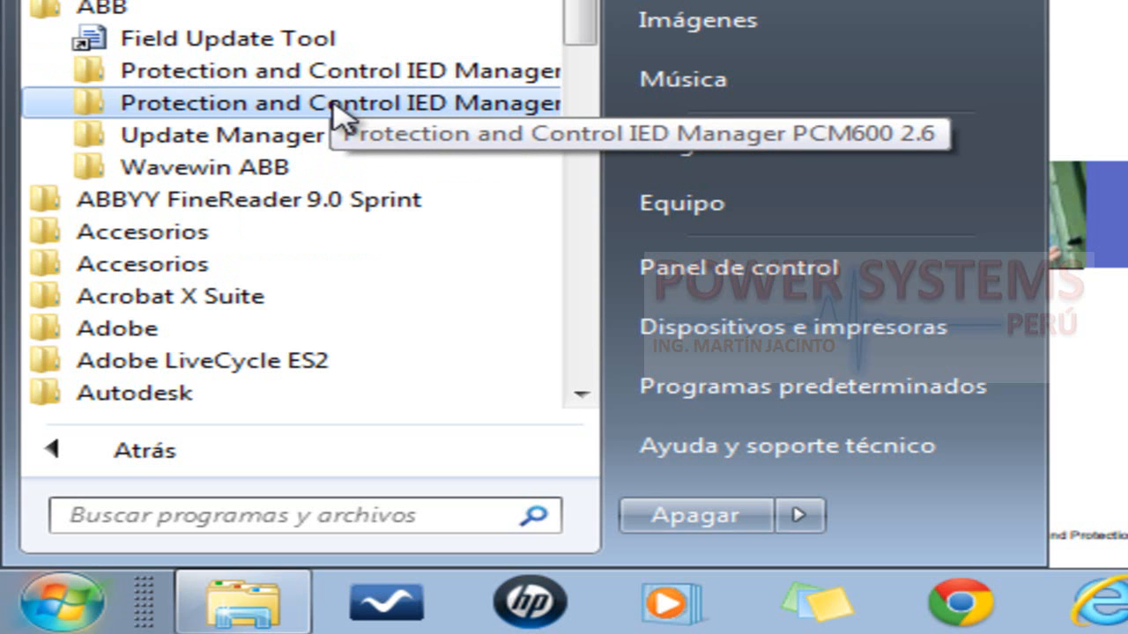
pyautogui.click(337, 106)
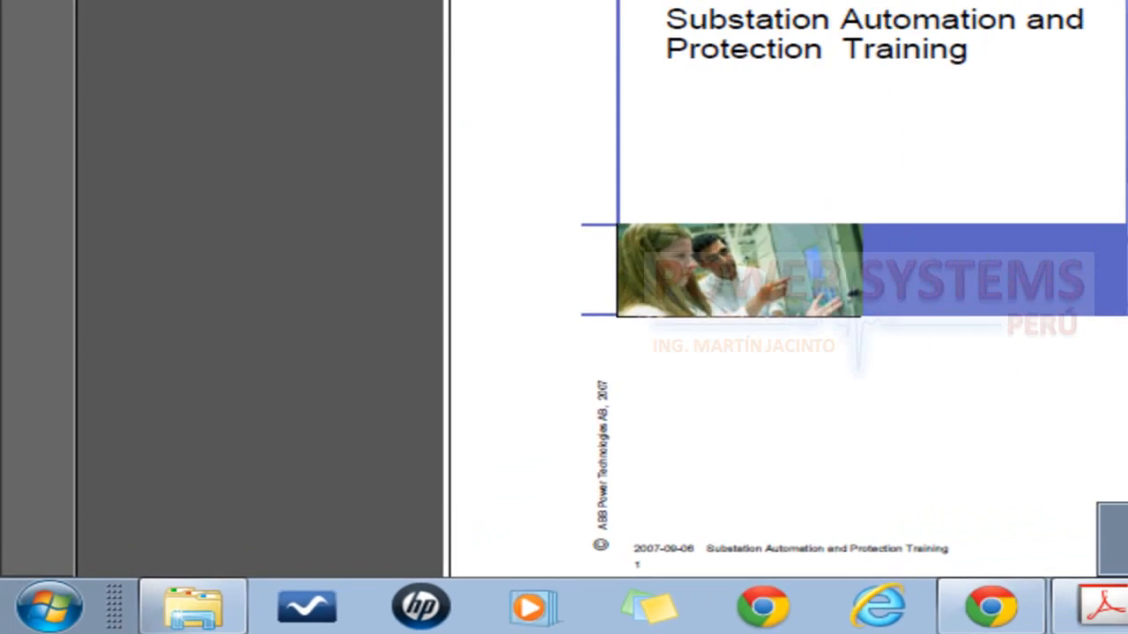
pyautogui.click(767, 614)
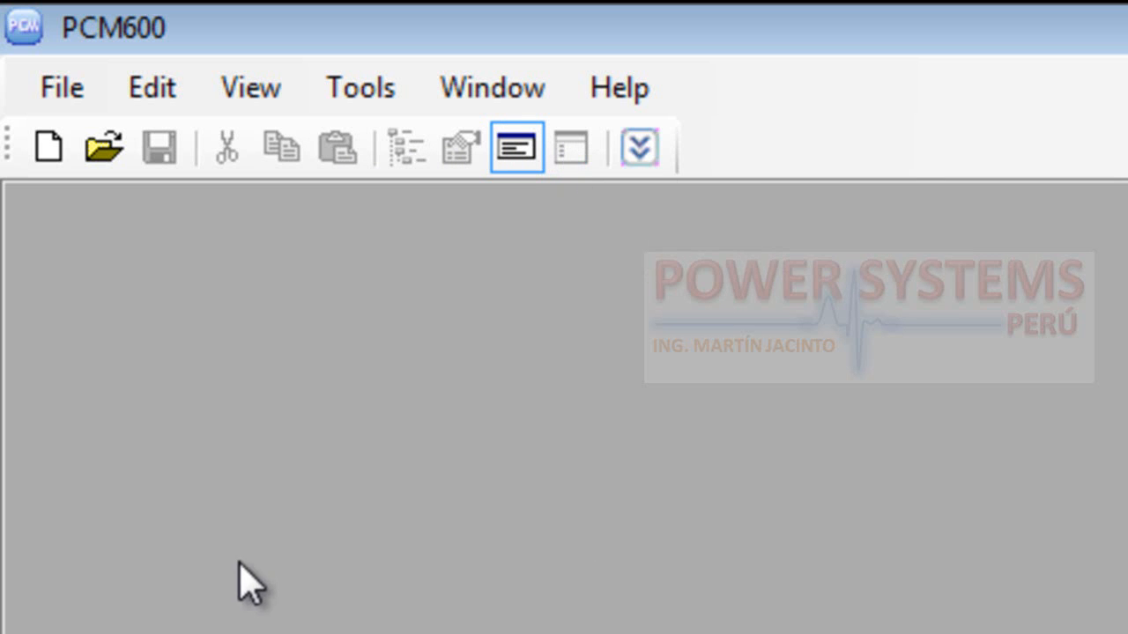
# Review the available File, Edit and View commands and look at the logging table in the Output pane
pyautogui.click(64, 88)
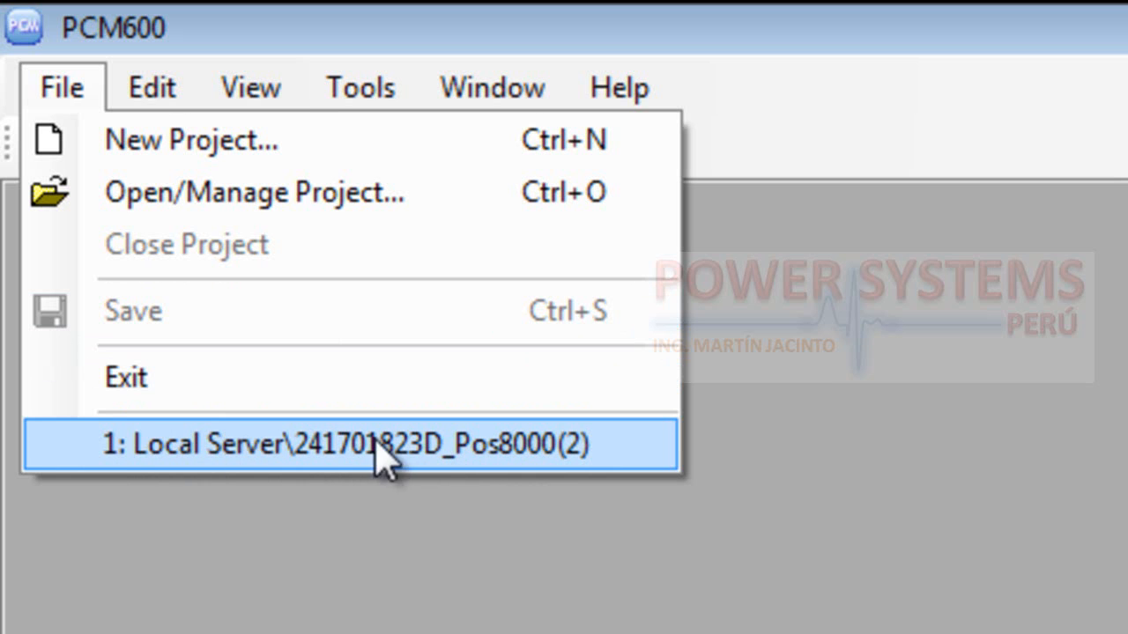
pyautogui.moveTo(189, 96)
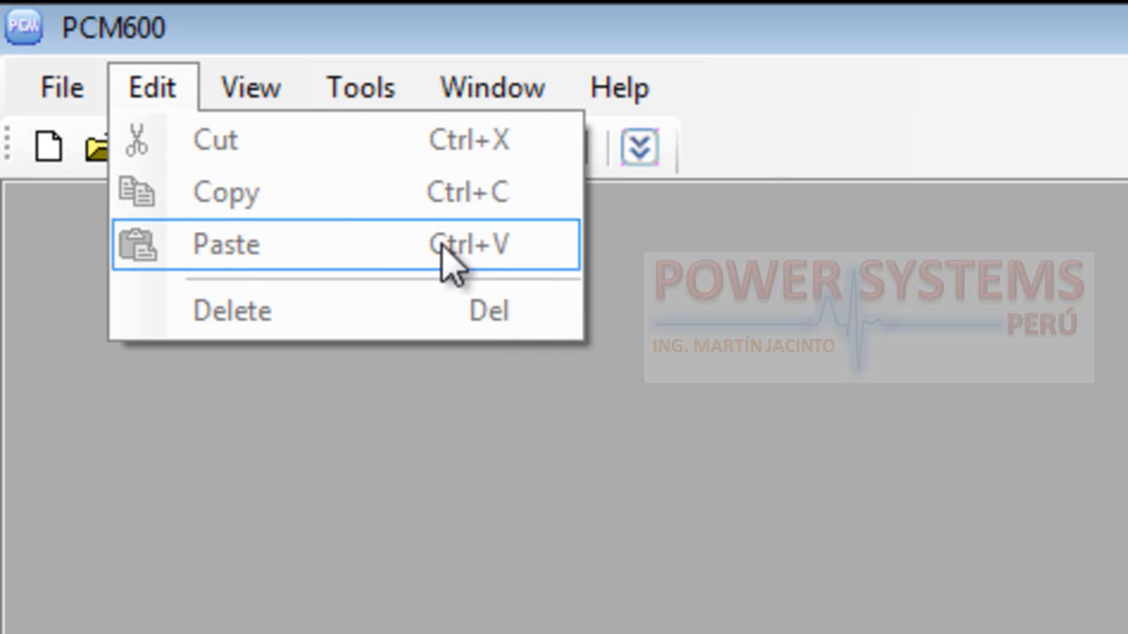
pyautogui.moveTo(274, 91)
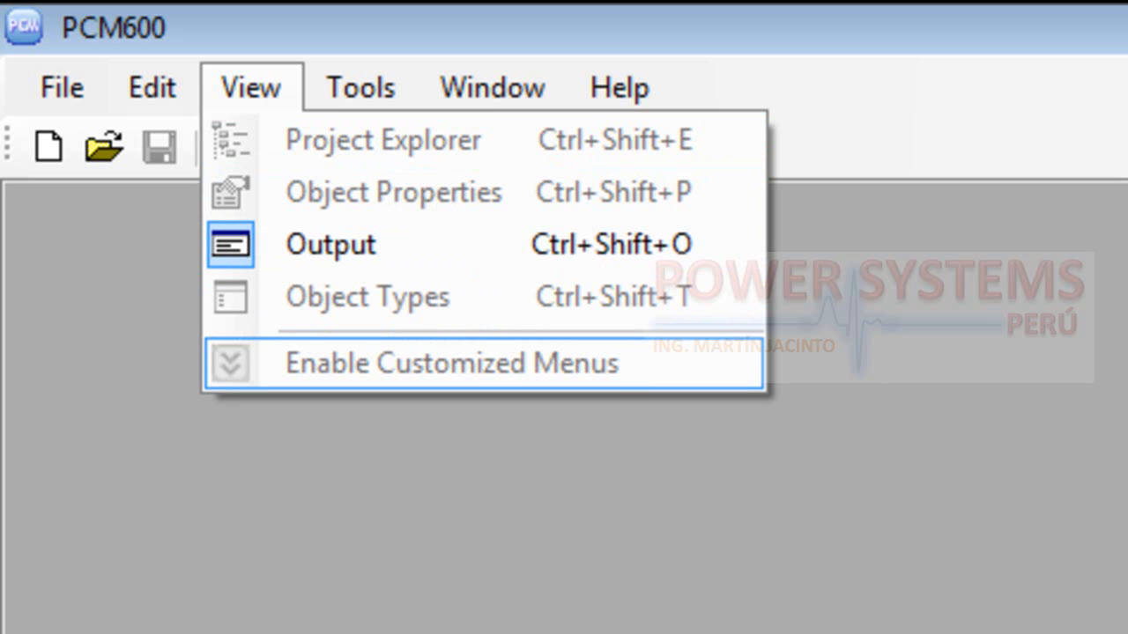
pyautogui.click(37, 579)
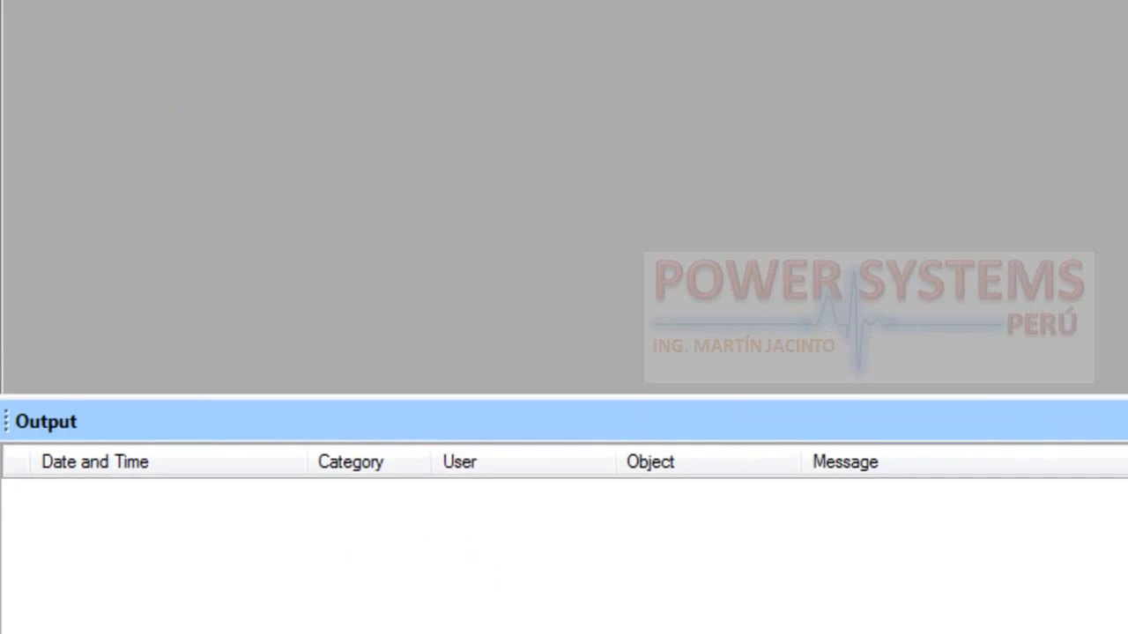
pyautogui.click(162, 2)
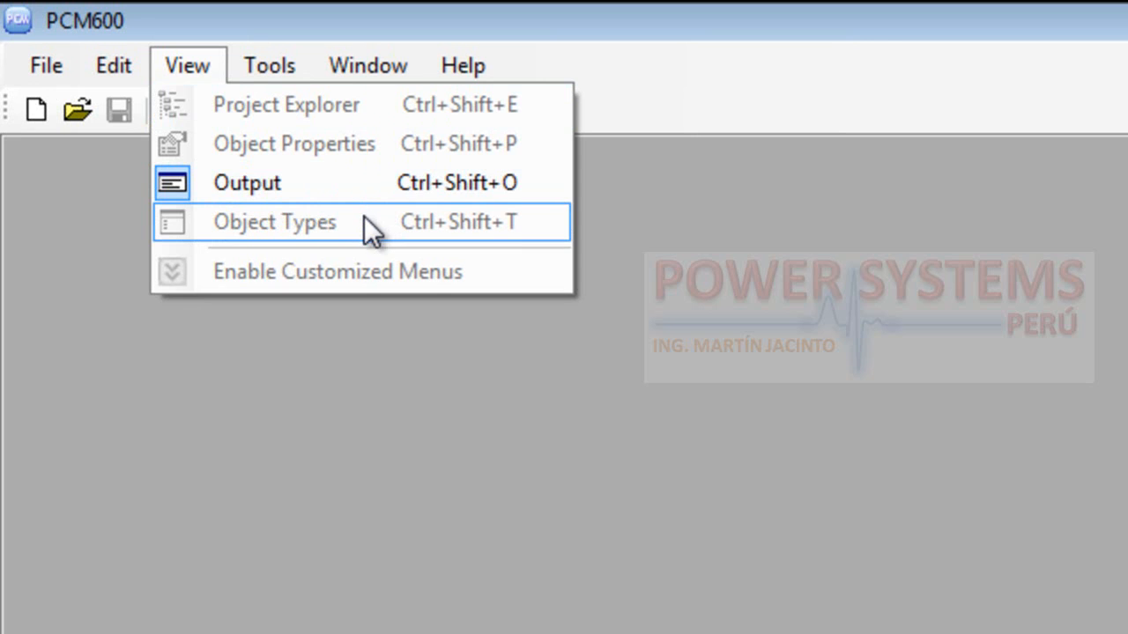
# Open the Scheduler, review its View and Task Manager commands, and close it
pyautogui.moveTo(294, 74)
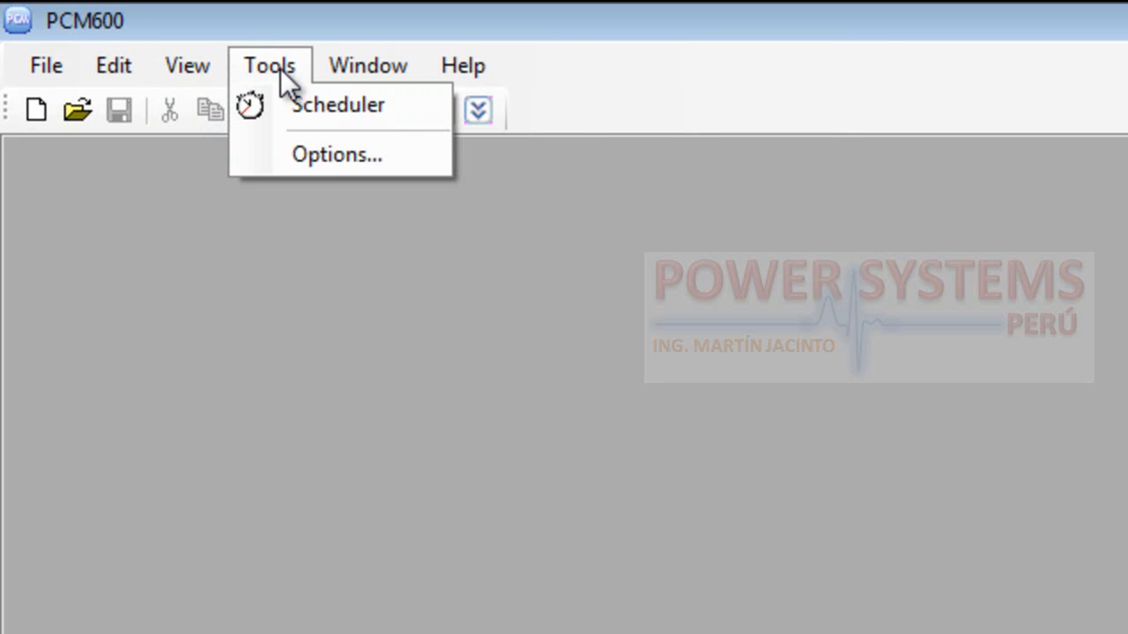
pyautogui.click(374, 110)
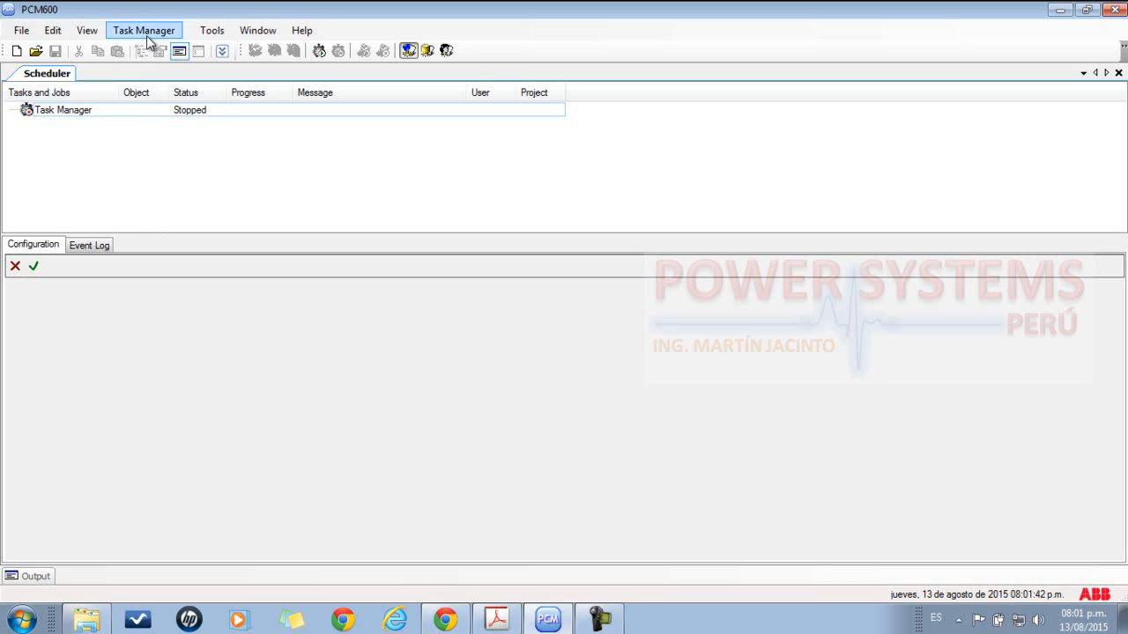
pyautogui.click(87, 31)
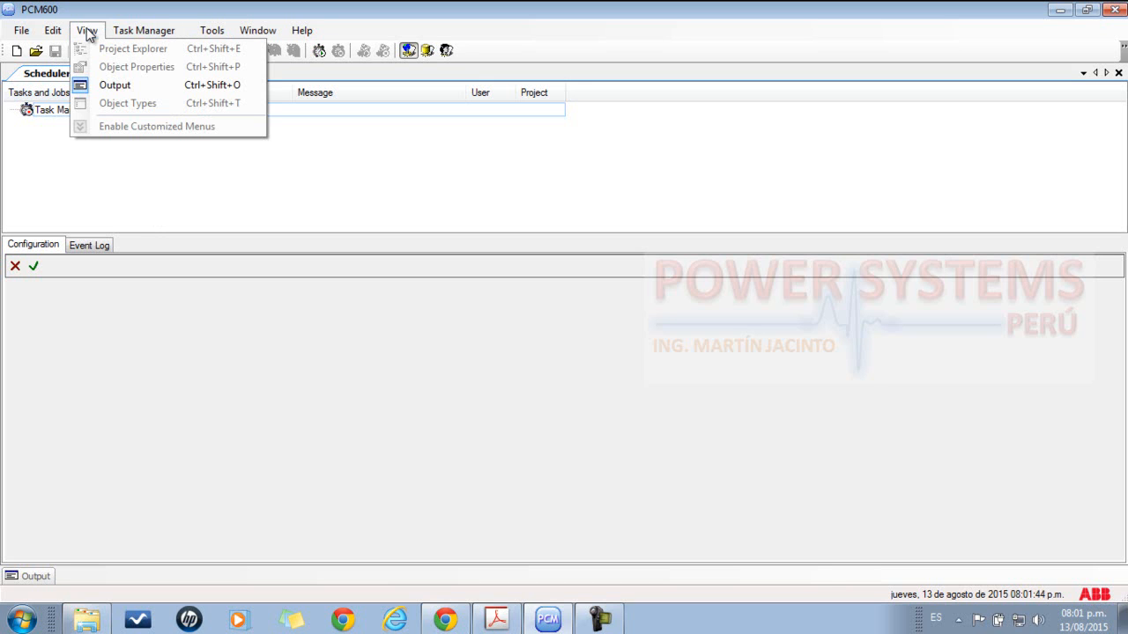
pyautogui.moveTo(125, 30)
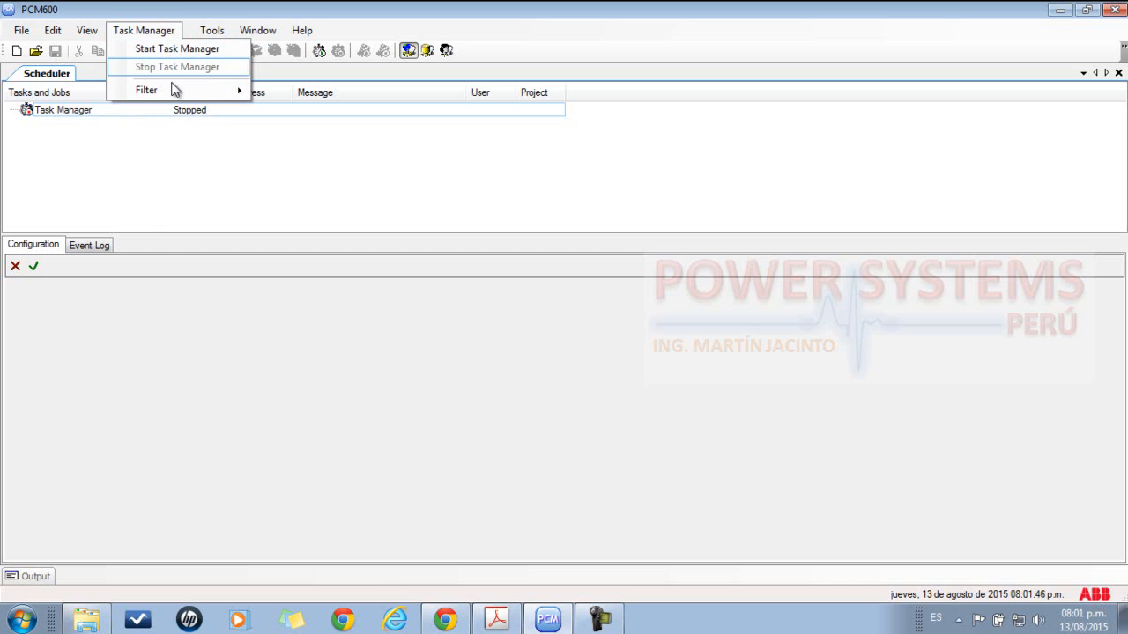
pyautogui.click(1104, 143)
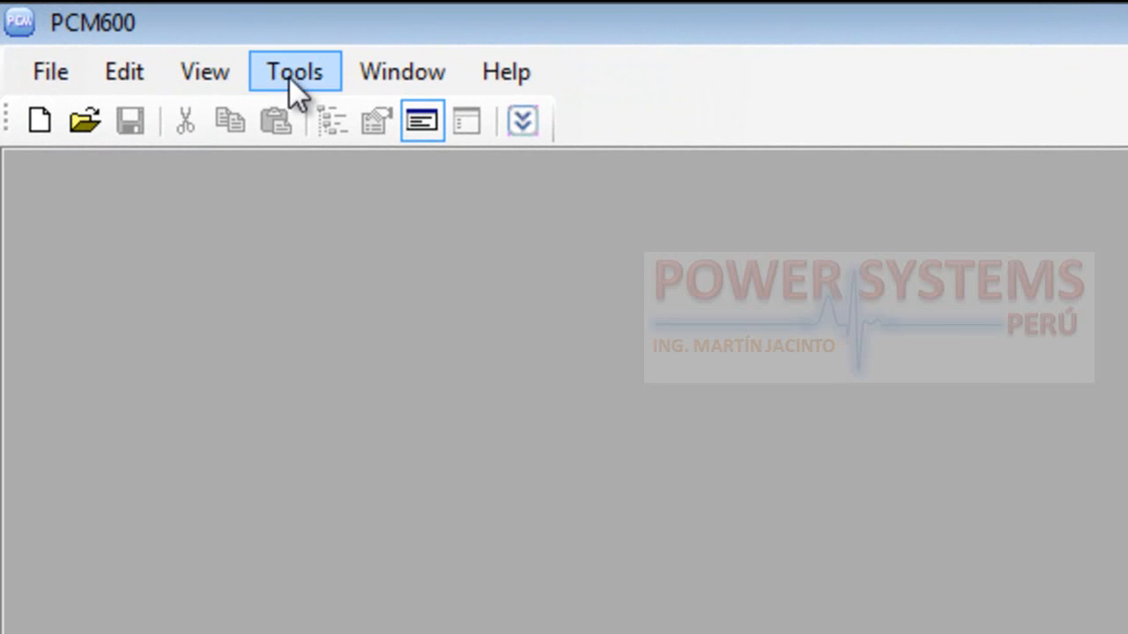
# Open the Reporting and Printing settings in the Options dialog
pyautogui.click(288, 74)
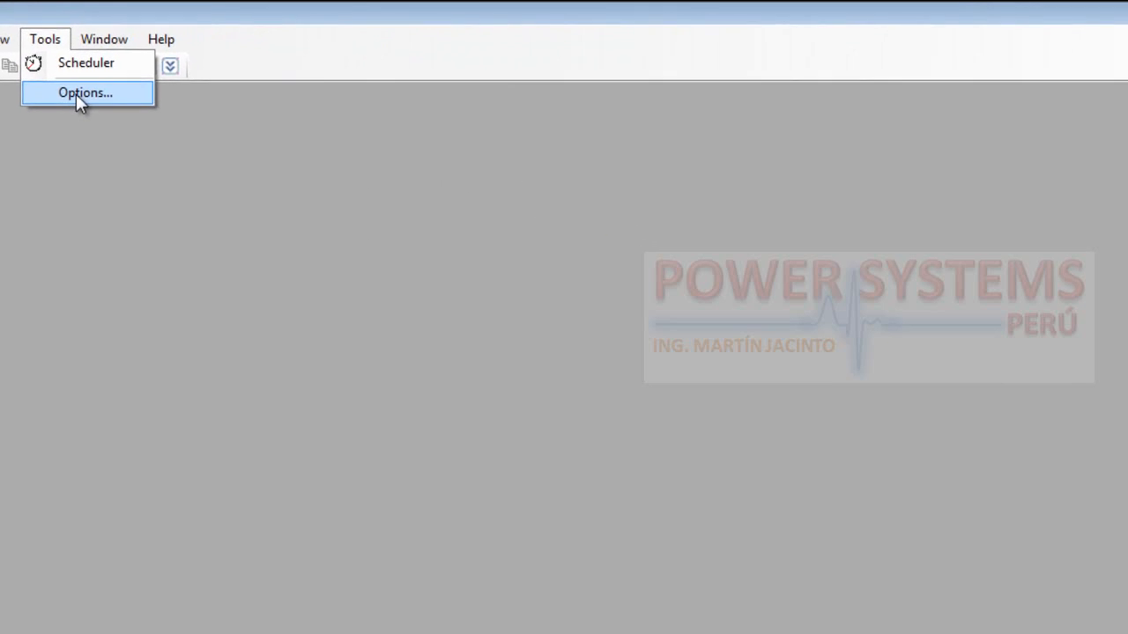
pyautogui.click(63, 90)
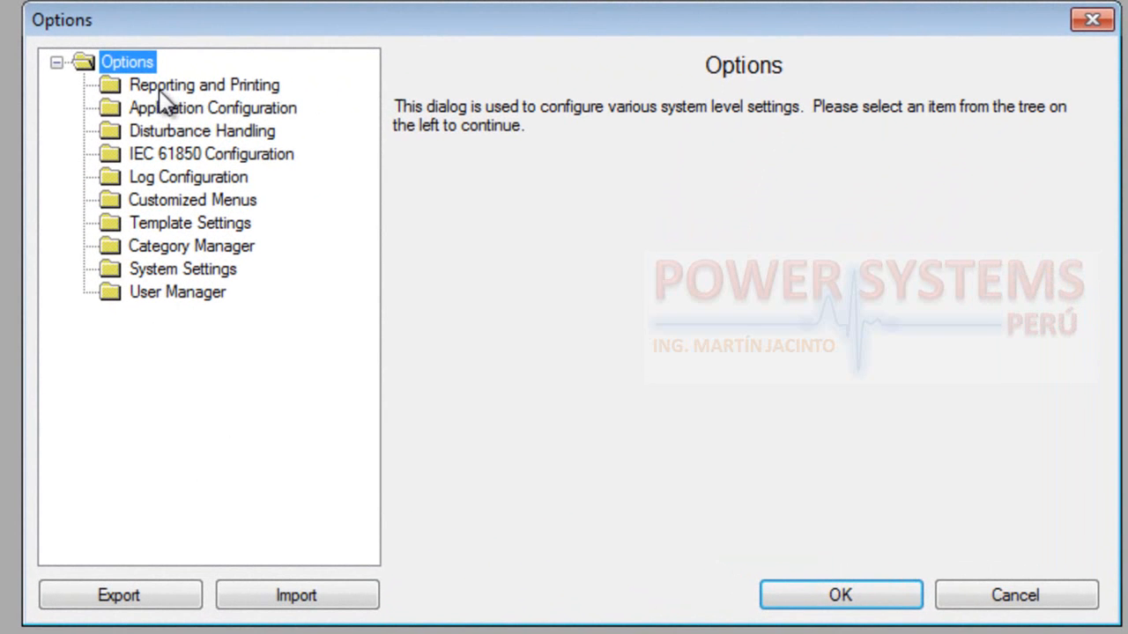
pyautogui.click(189, 90)
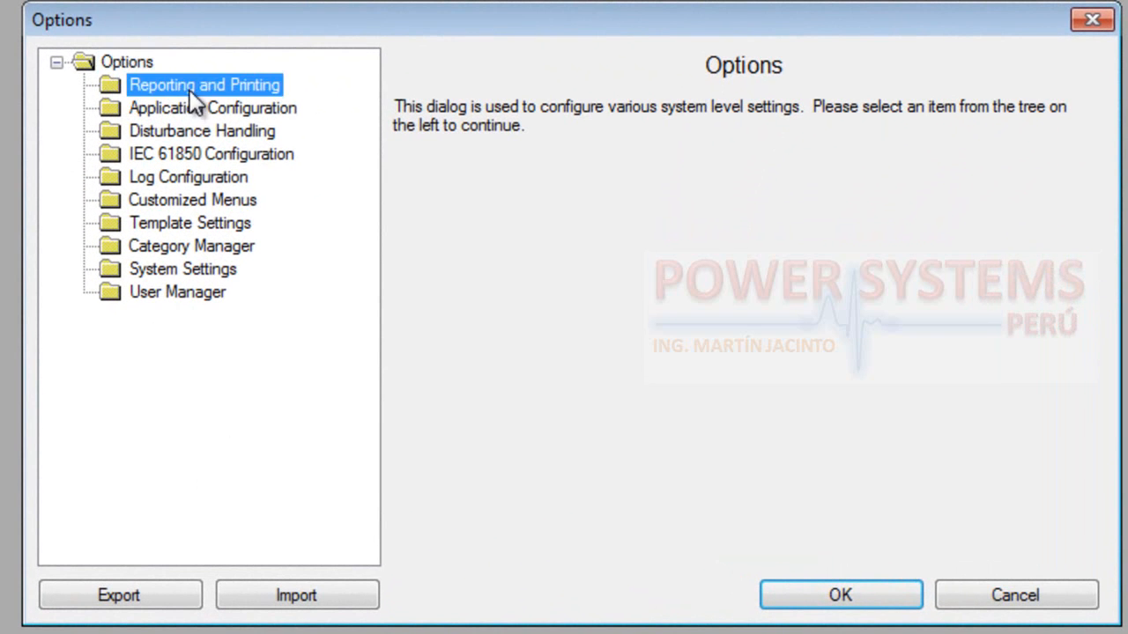
pyautogui.click(134, 88)
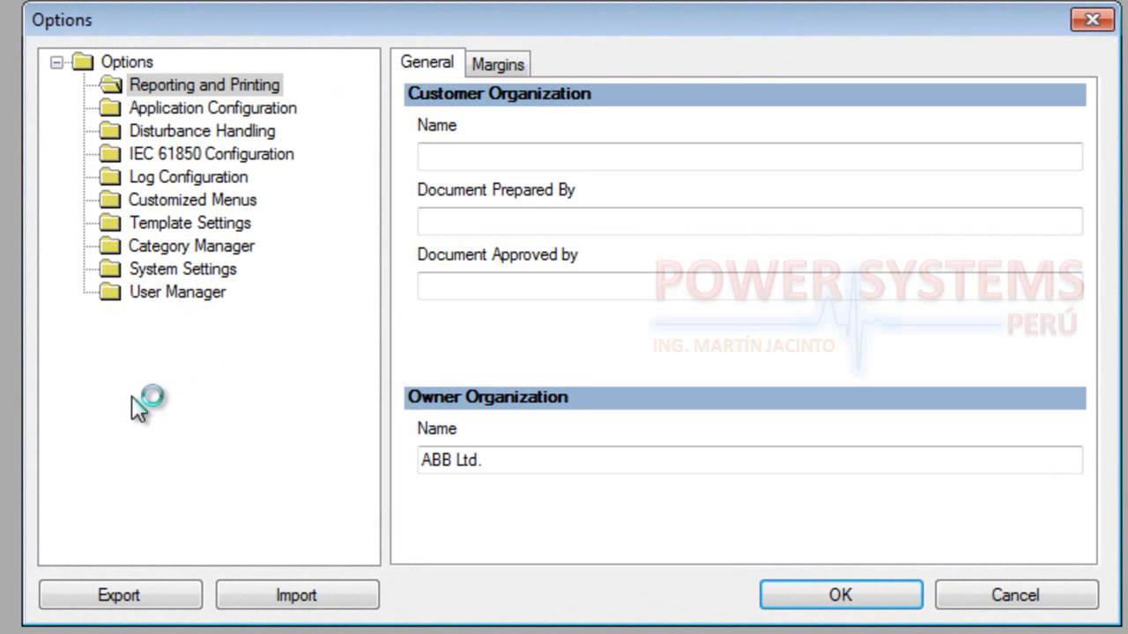
# Enter the person's full name as the customer organization name, capitalizing both the first name and surname
pyautogui.click(491, 155)
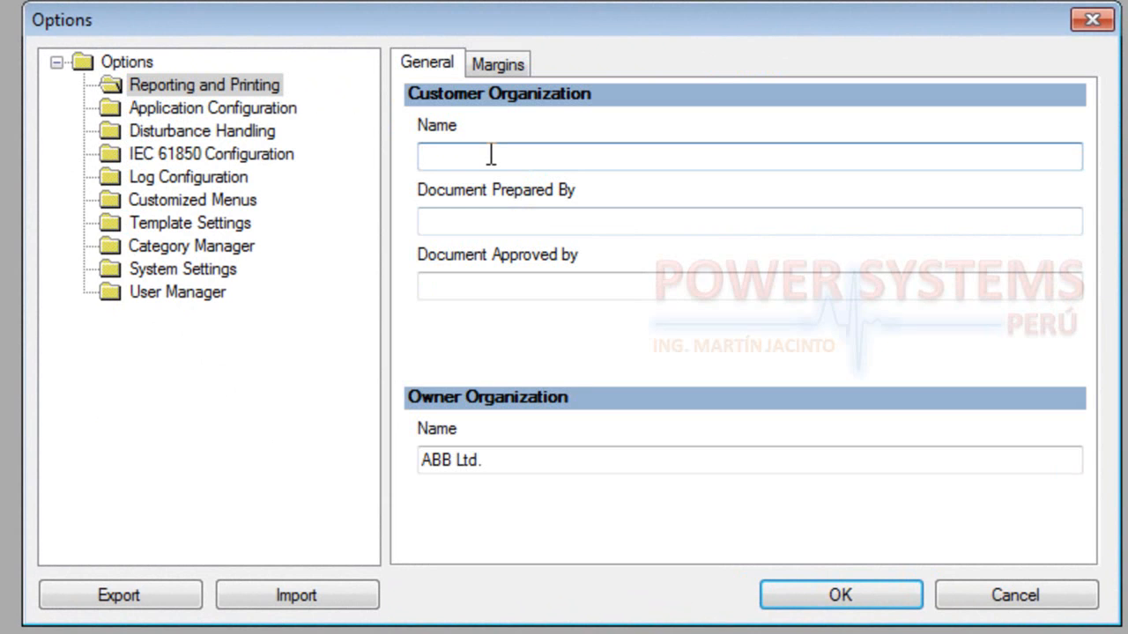
pyautogui.press('Left')
pyautogui.press('Left')
pyautogui.press('Left')
pyautogui.press('Left')
pyautogui.press('Left')
pyautogui.press('Left')
pyautogui.press('BackSpace')
pyautogui.write('J')
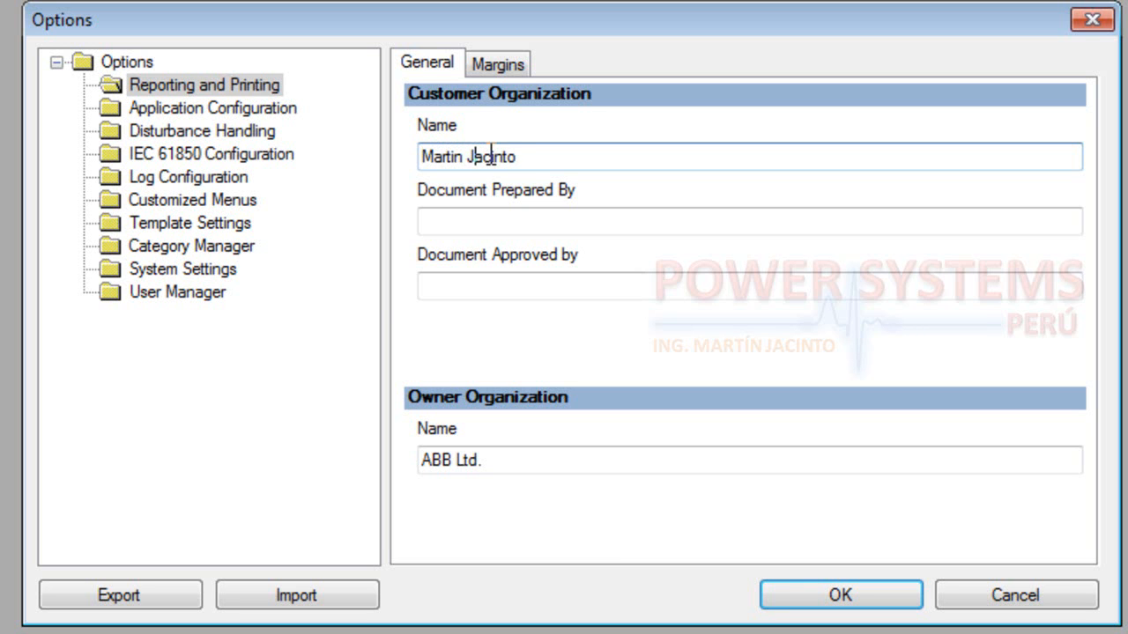
# Enter the preparer's initials in Document Prepared By, leaving Document Approved by empty and the owner organization name as is
pyautogui.click(497, 231)
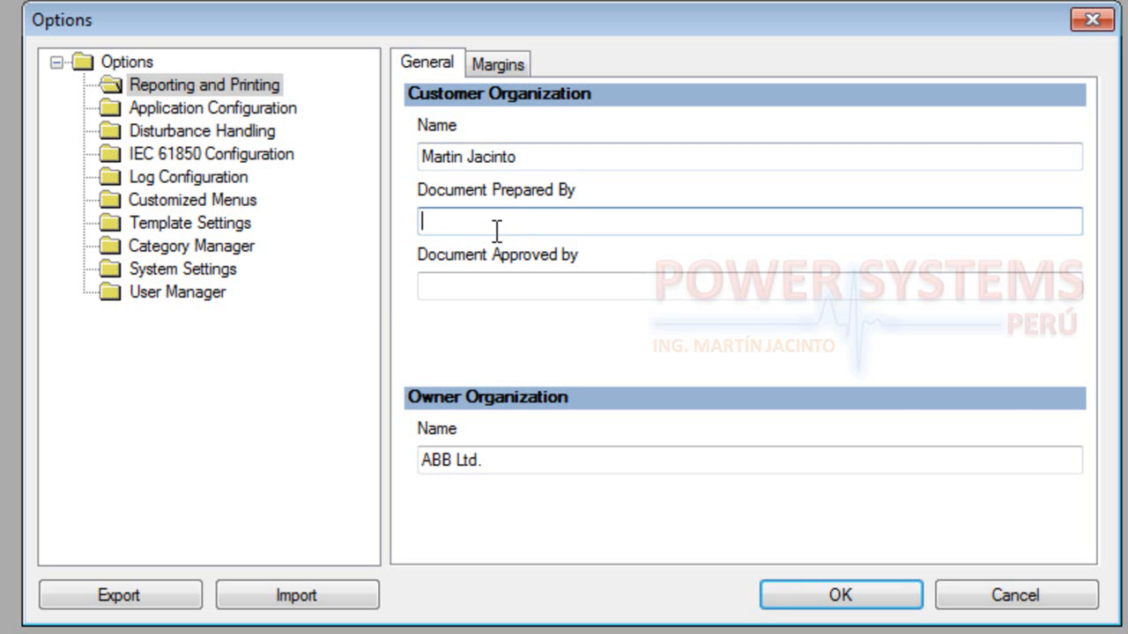
pyautogui.write('M.J')
pyautogui.click(500, 283)
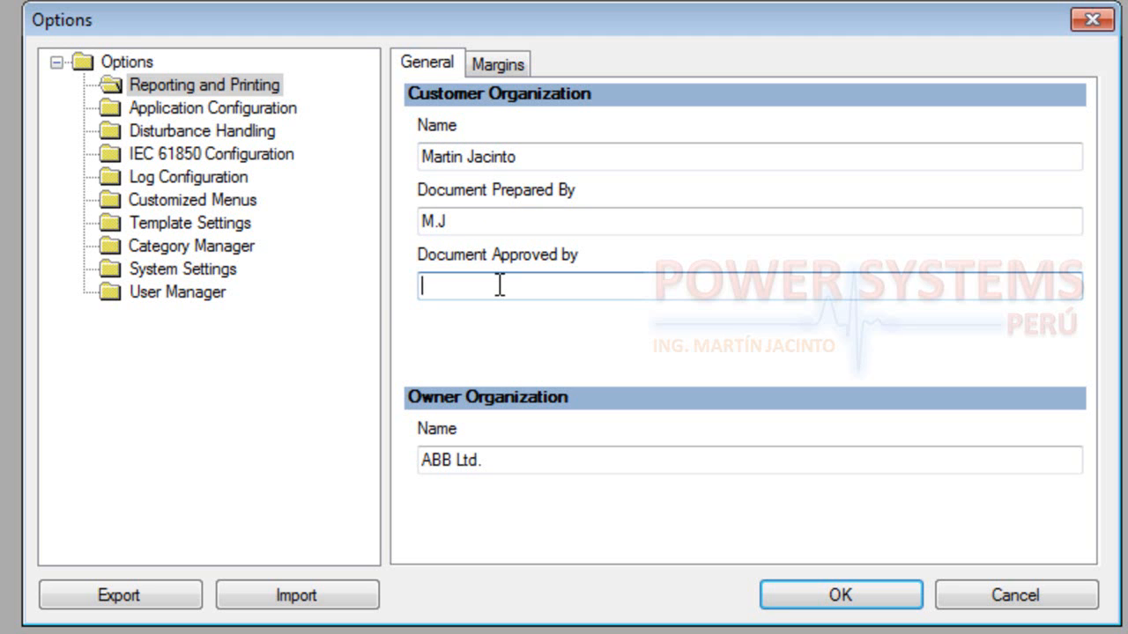
pyautogui.click(504, 462)
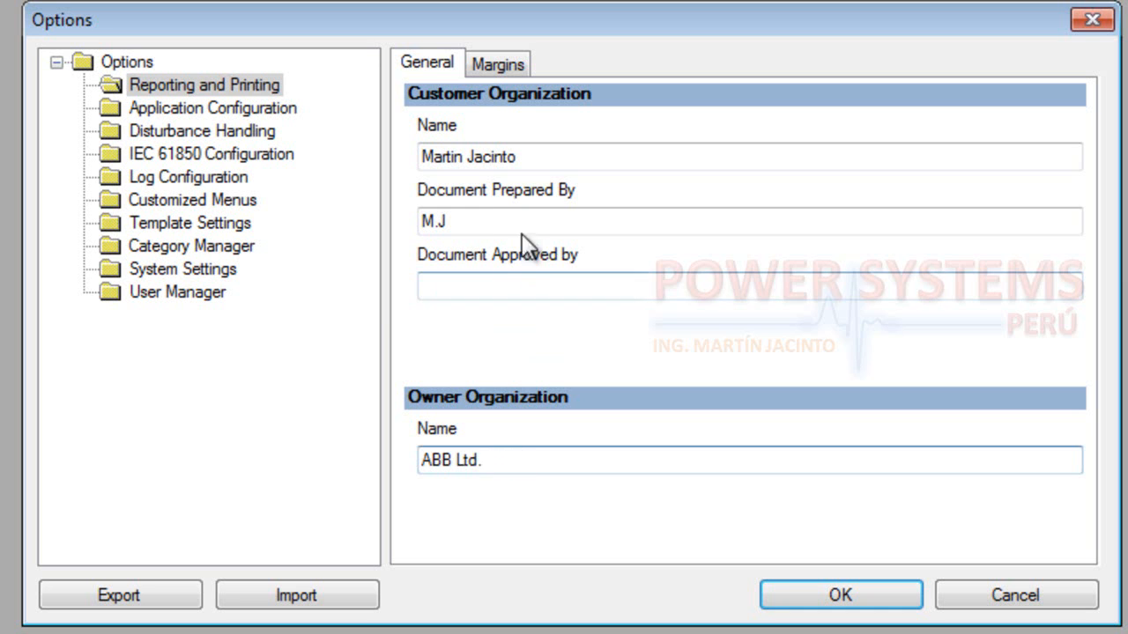
# Clear the Document Prepared By and customer organization Name entries
pyautogui.click(481, 221)
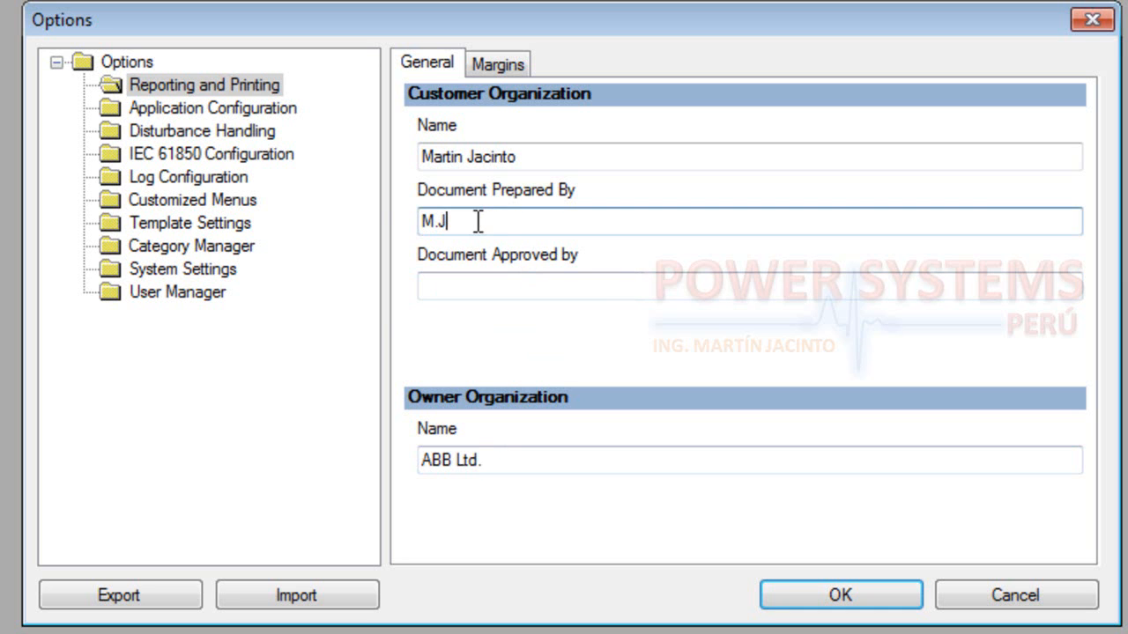
pyautogui.moveTo(471, 221); pyautogui.dragTo(388, 224)
pyautogui.press('BackSpace')
pyautogui.moveTo(518, 156); pyautogui.dragTo(397, 167)
pyautogui.press('BackSpace')
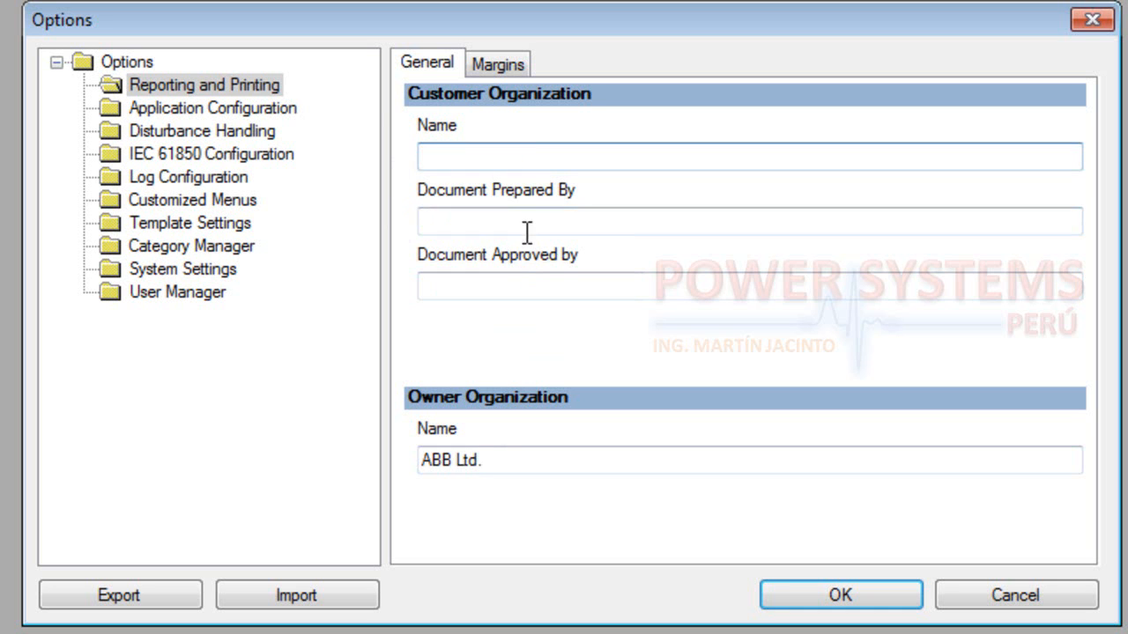
# Examine the report page margins and the Application Configuration preferences, main application password fields and symbol options
pyautogui.click(521, 225)
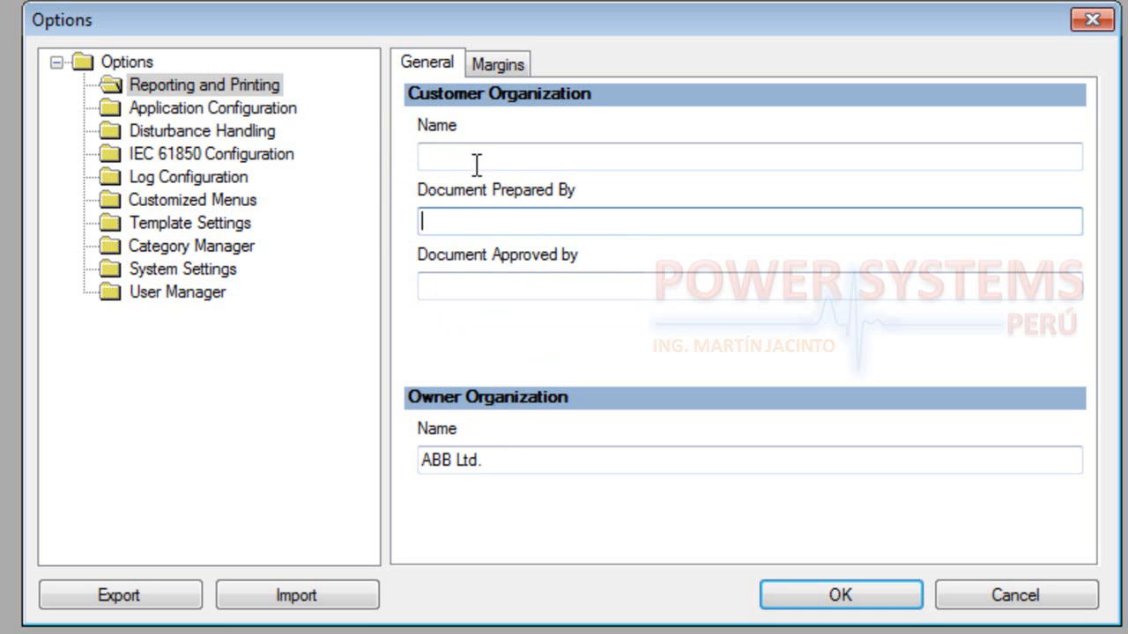
pyautogui.click(492, 65)
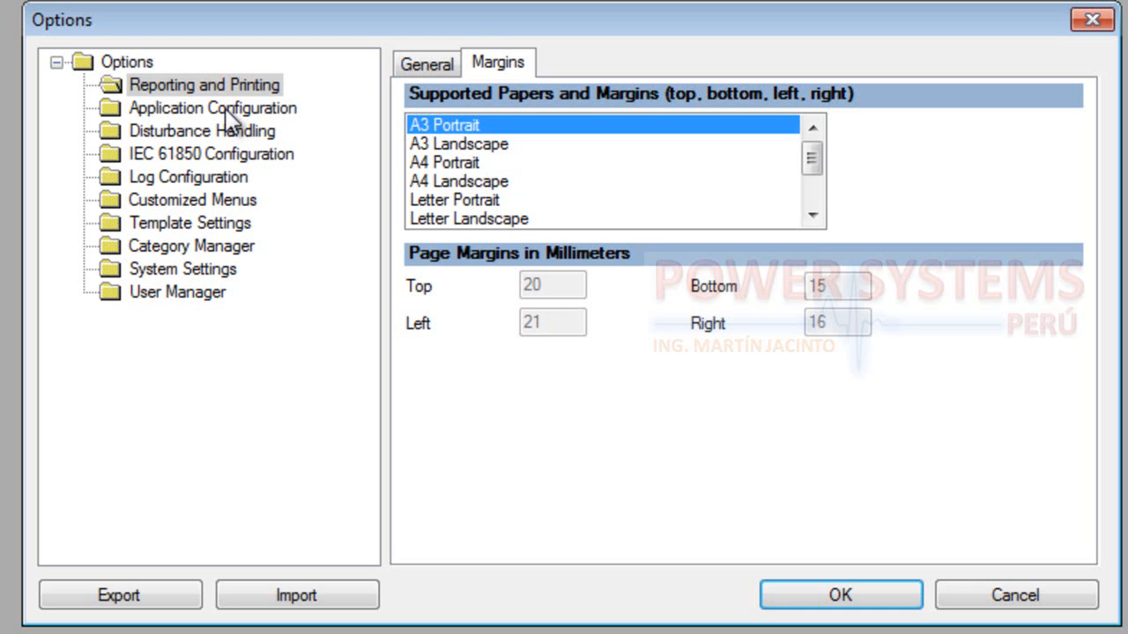
pyautogui.click(176, 111)
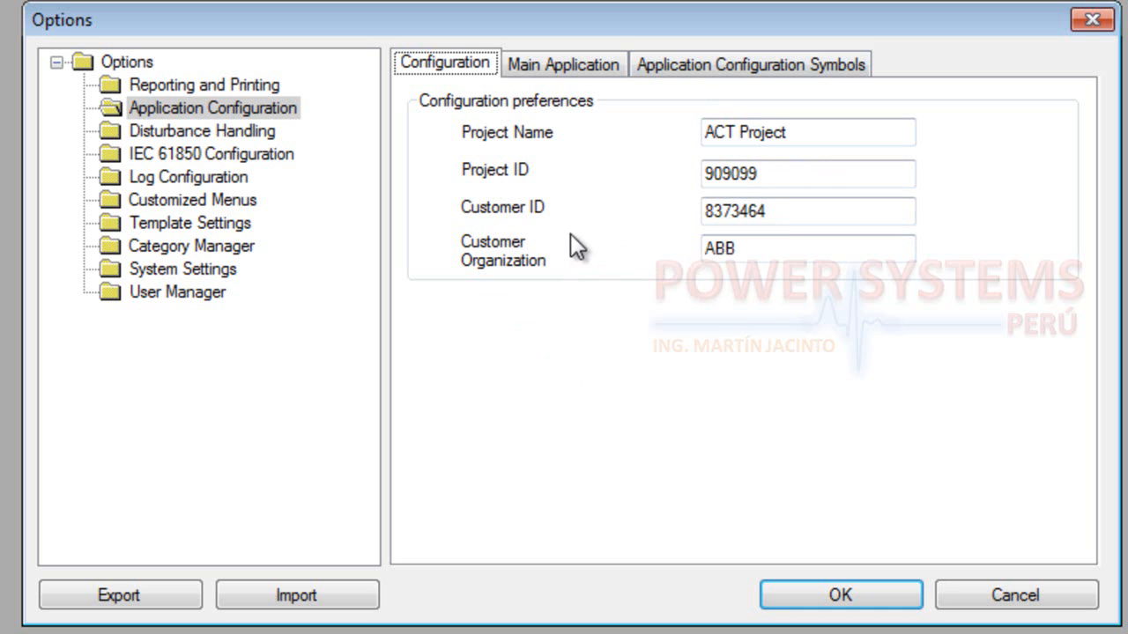
pyautogui.click(557, 70)
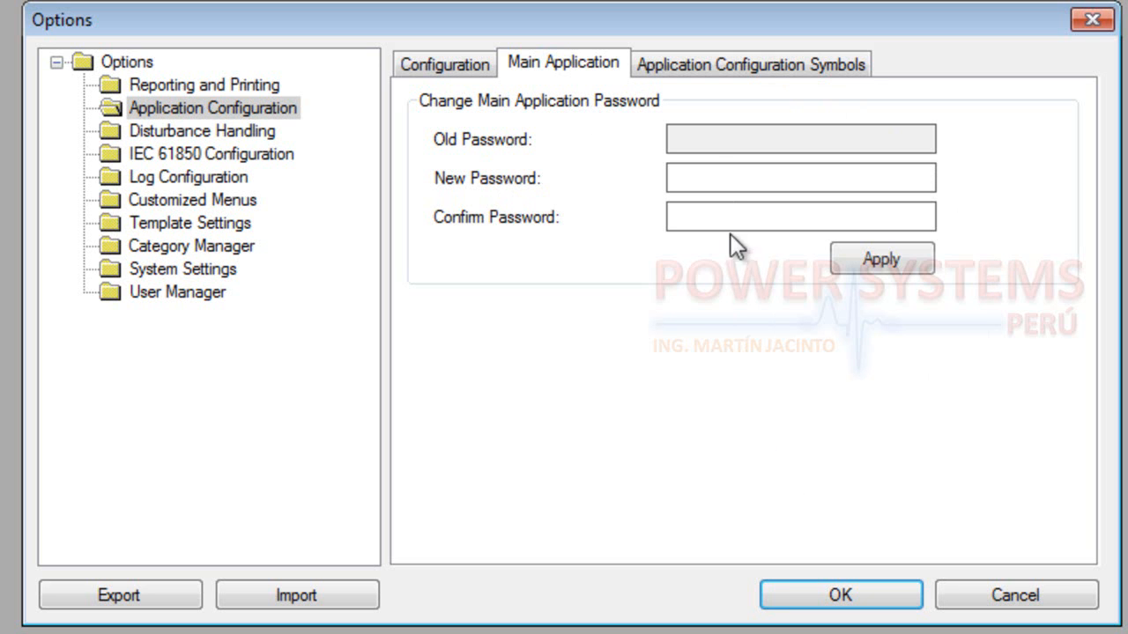
pyautogui.click(728, 69)
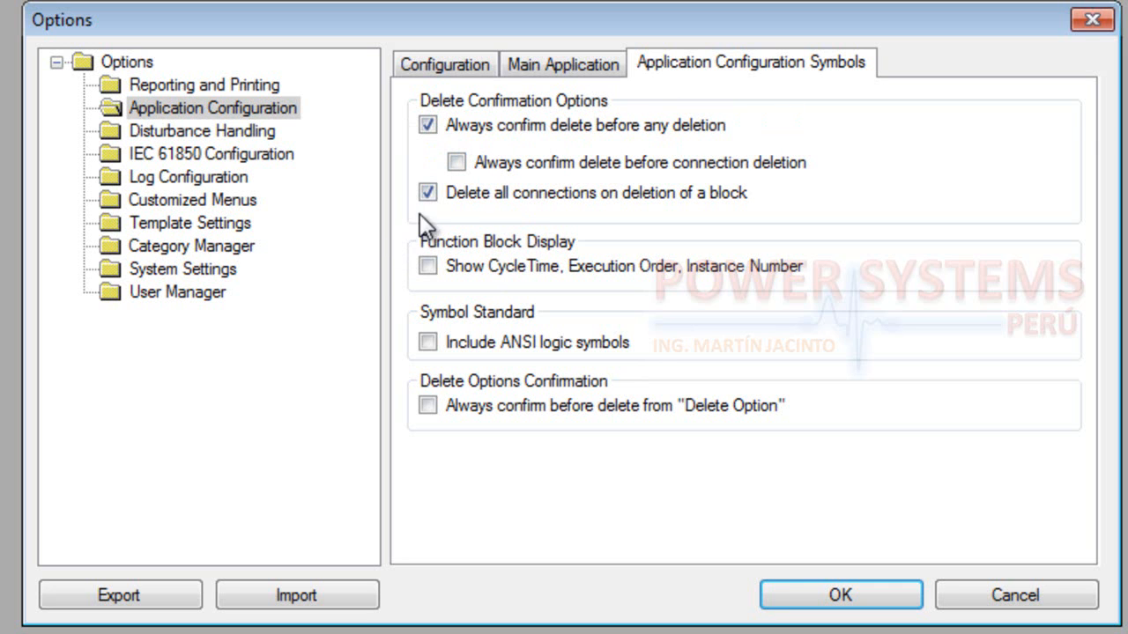
# Examine the Disturbance Handling general settings and browse the folder tree for the recordings folder, leaving the folder choice cancelled
pyautogui.click(238, 134)
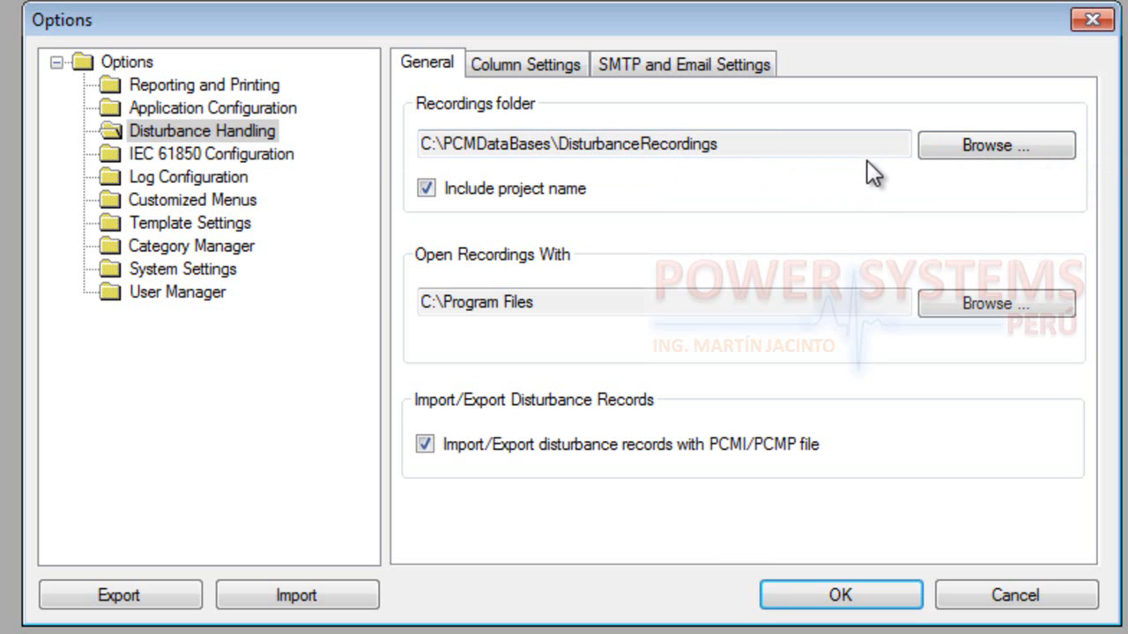
pyautogui.click(972, 146)
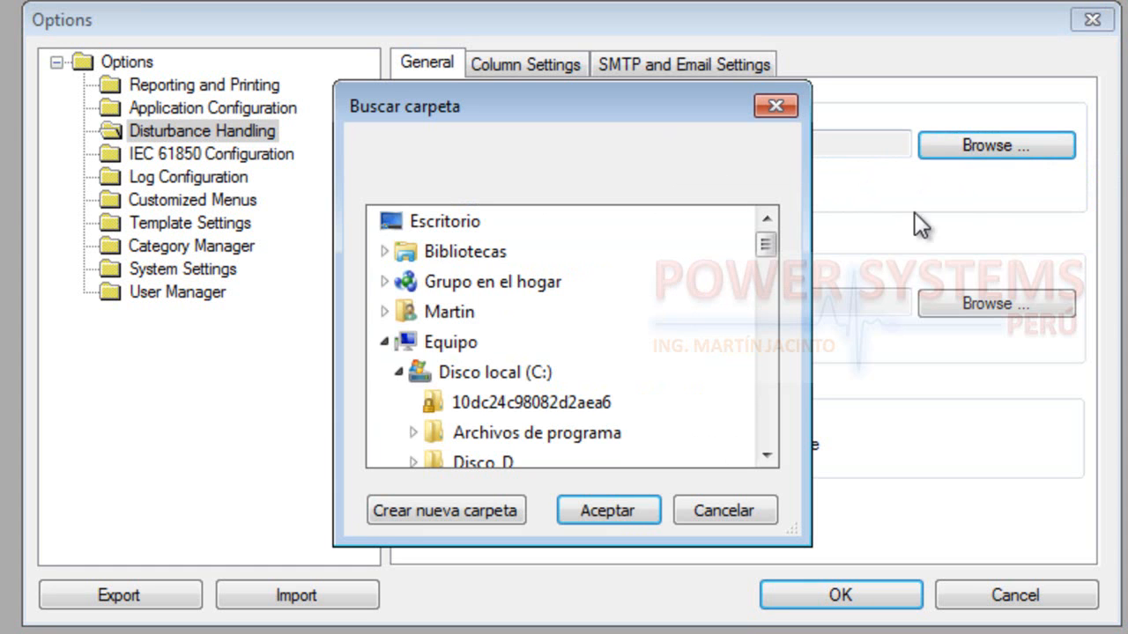
pyautogui.click(767, 456)
pyautogui.click(767, 455)
pyautogui.click(766, 456)
pyautogui.click(767, 456)
pyautogui.click(766, 455)
pyautogui.click(766, 455)
pyautogui.click(767, 456)
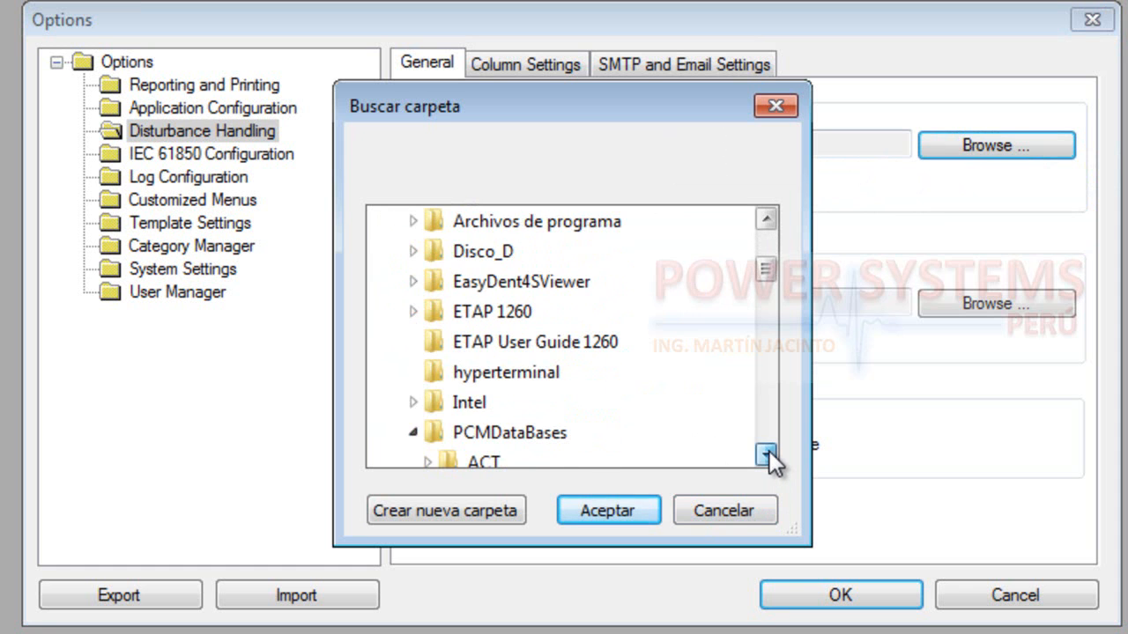
pyautogui.click(737, 510)
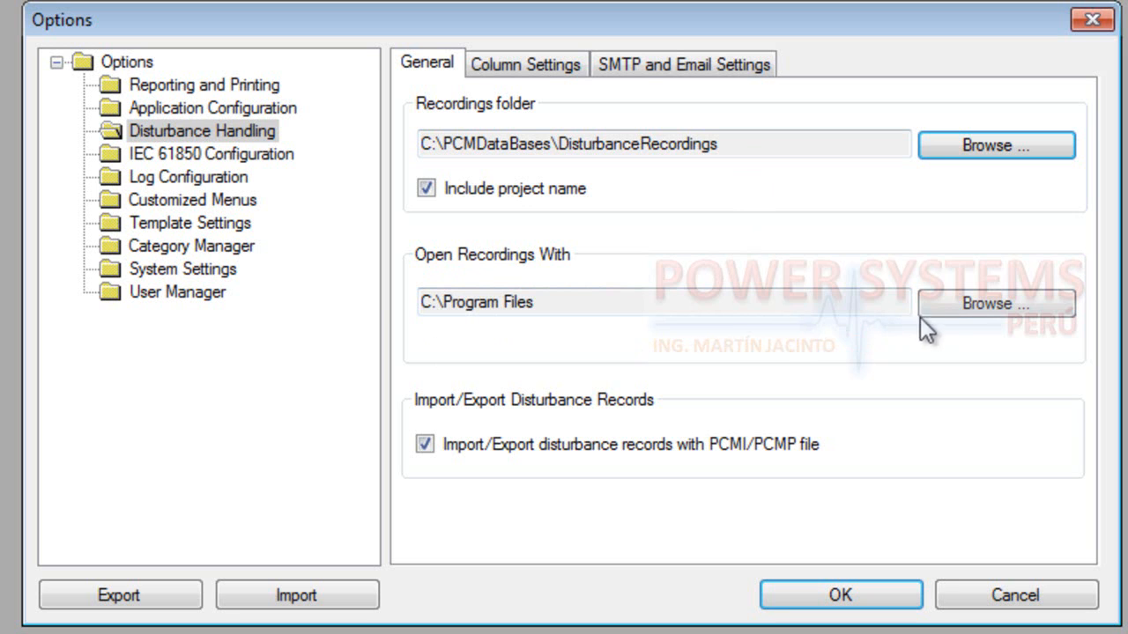
# Look through the program files offered for Open Recordings With and cancel without choosing a program
pyautogui.click(979, 302)
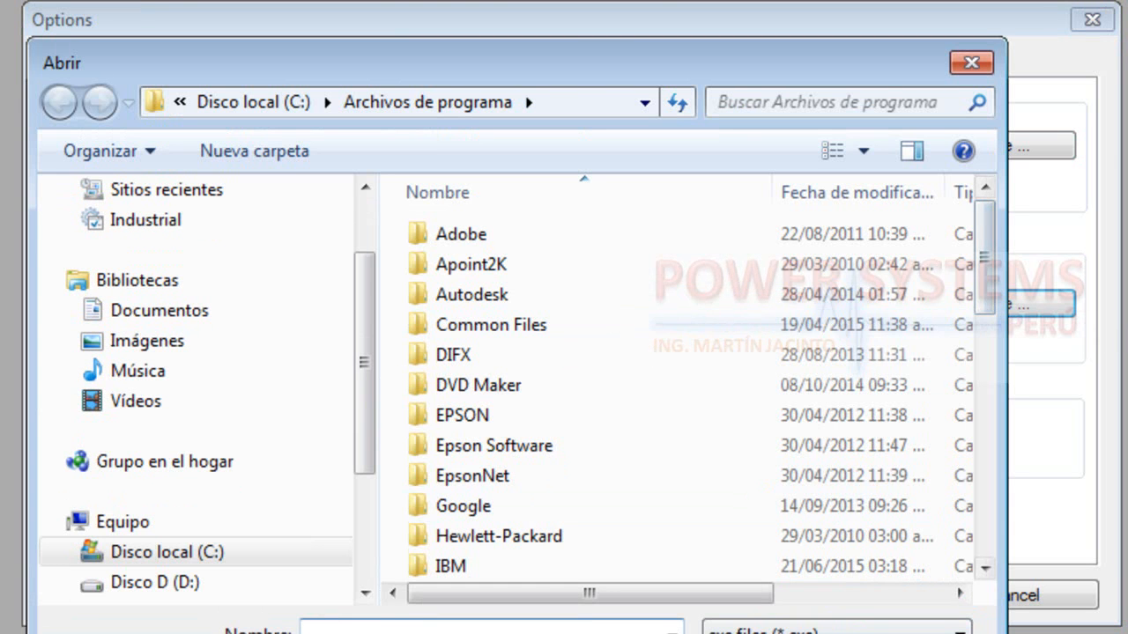
pyautogui.moveTo(982, 315); pyautogui.dragTo(972, 290)
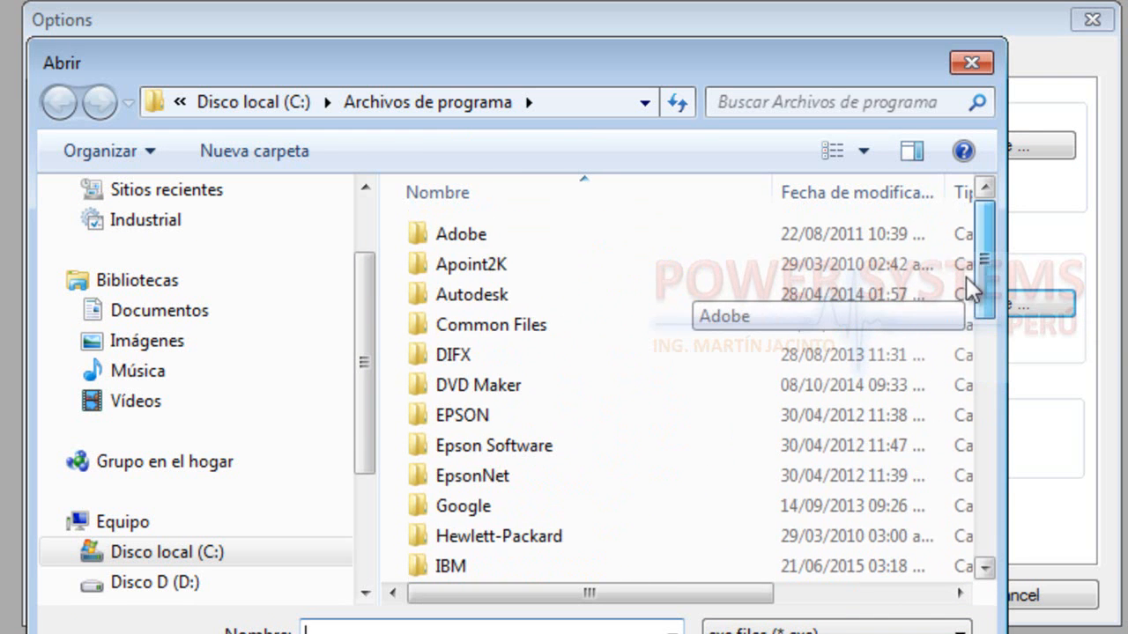
pyautogui.click(913, 633)
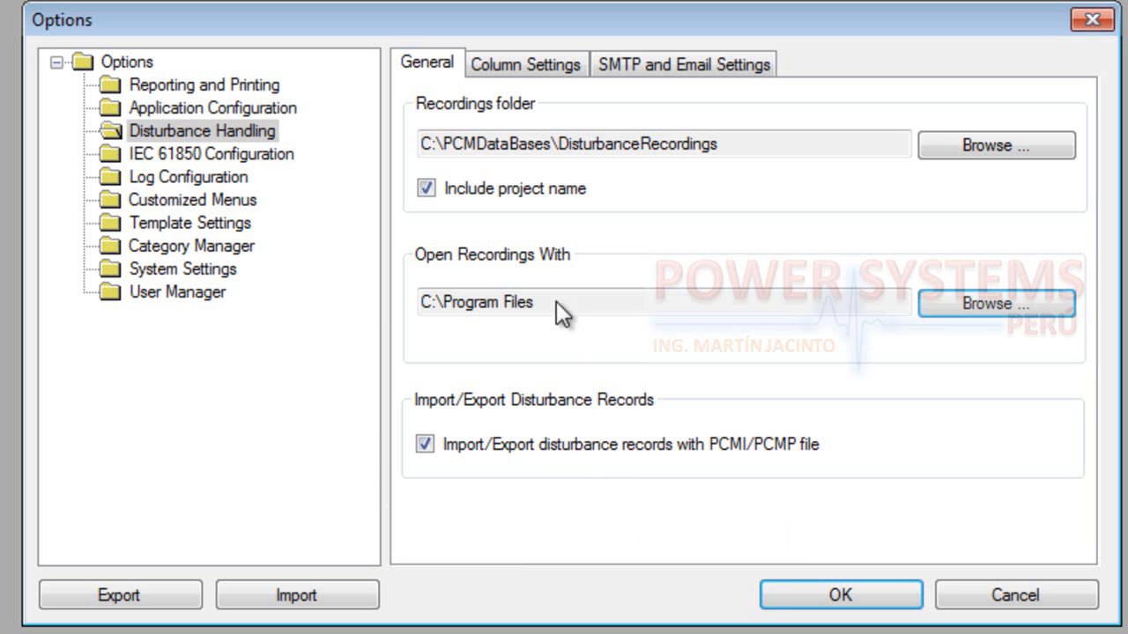
# Examine the Disturbance Handling column settings and the SMTP server and email settings
pyautogui.click(537, 75)
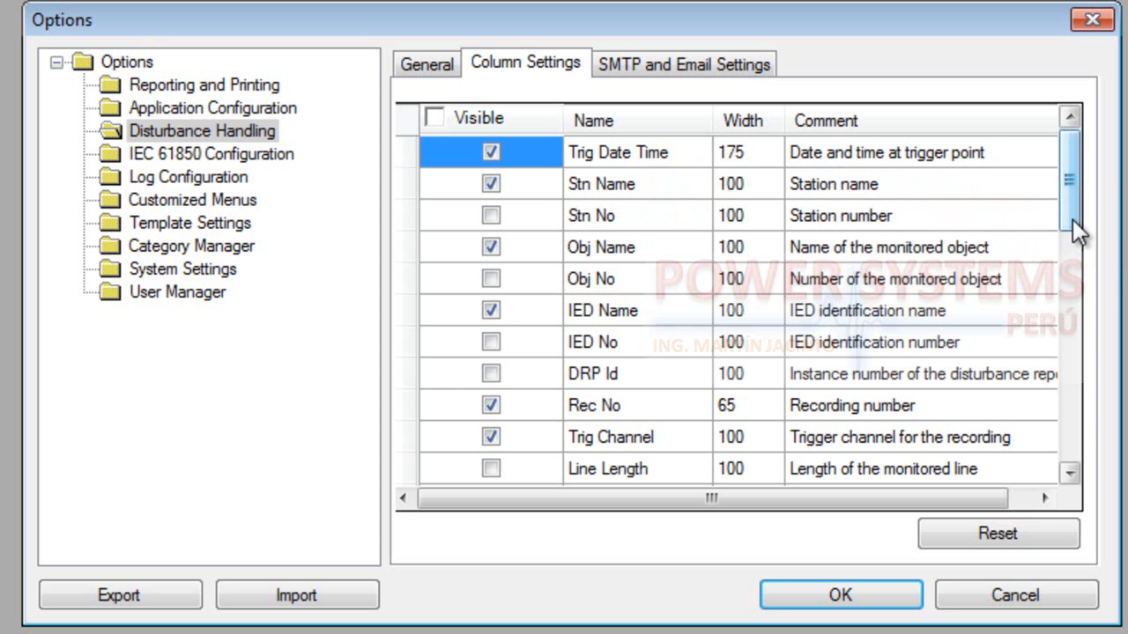
pyautogui.moveTo(1072, 219)
pyautogui.mouseDown()
pyautogui.moveTo(1080, 443)
pyautogui.moveTo(1068, 204)
pyautogui.mouseUp()
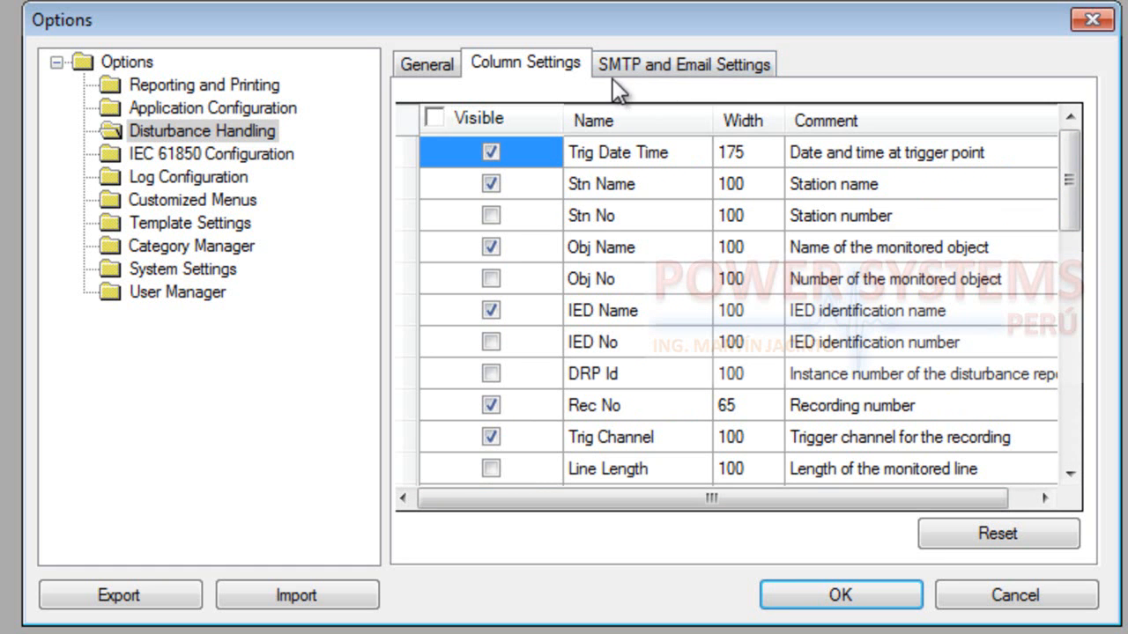
pyautogui.click(705, 66)
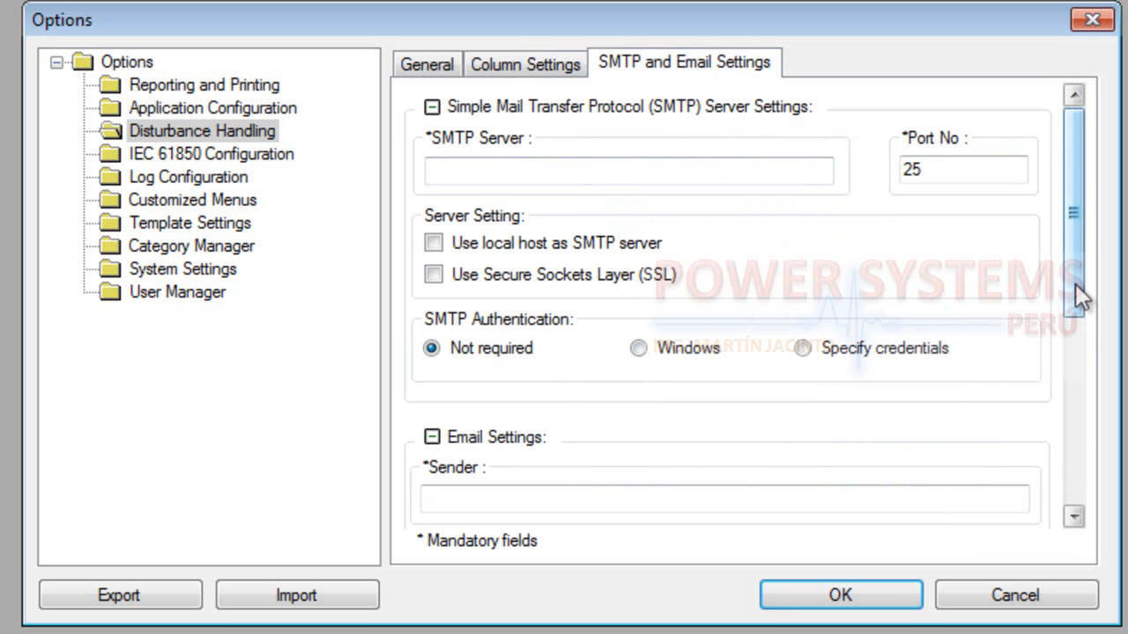
pyautogui.moveTo(1075, 283); pyautogui.dragTo(1036, 231)
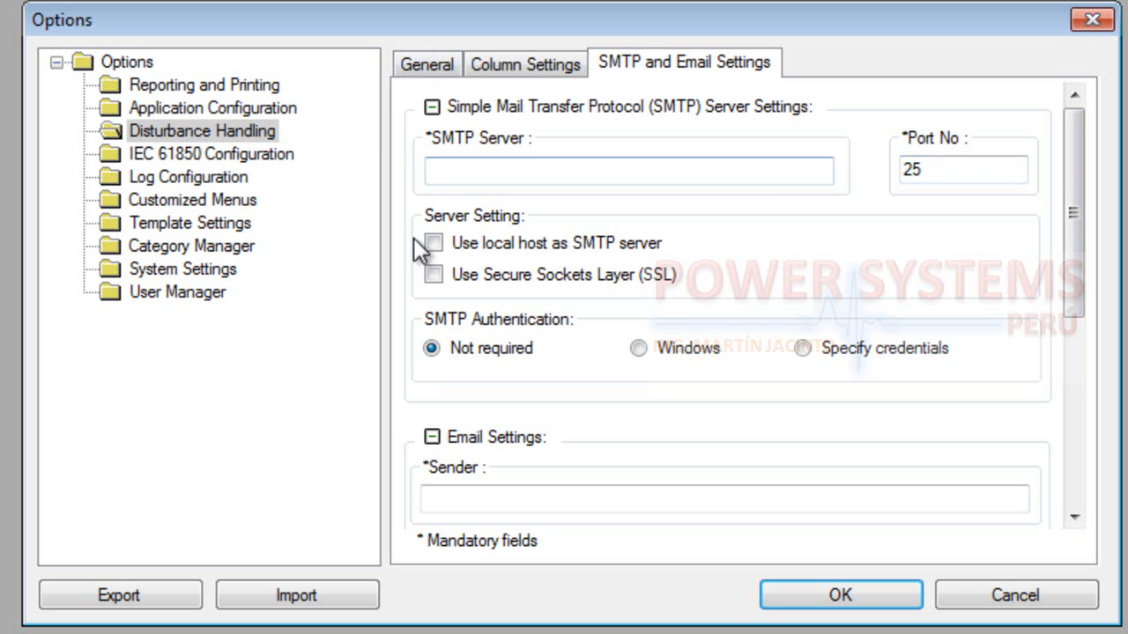
# Examine the IEC 61850 Configuration engineering and miscellaneous options and the Log Configuration settings
pyautogui.click(185, 155)
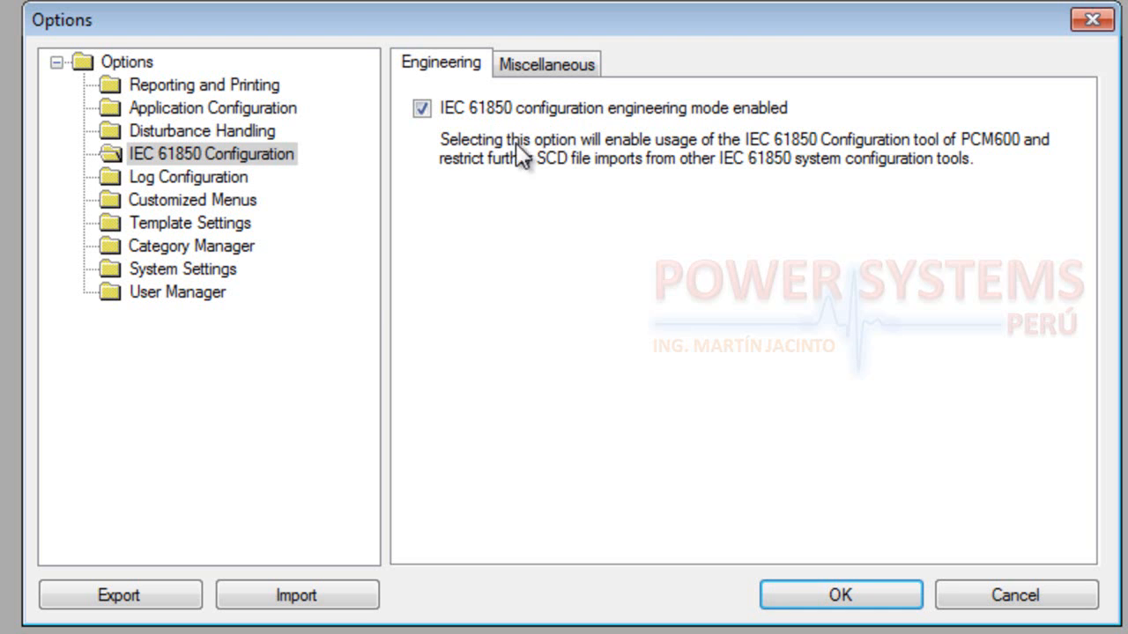
pyautogui.click(554, 66)
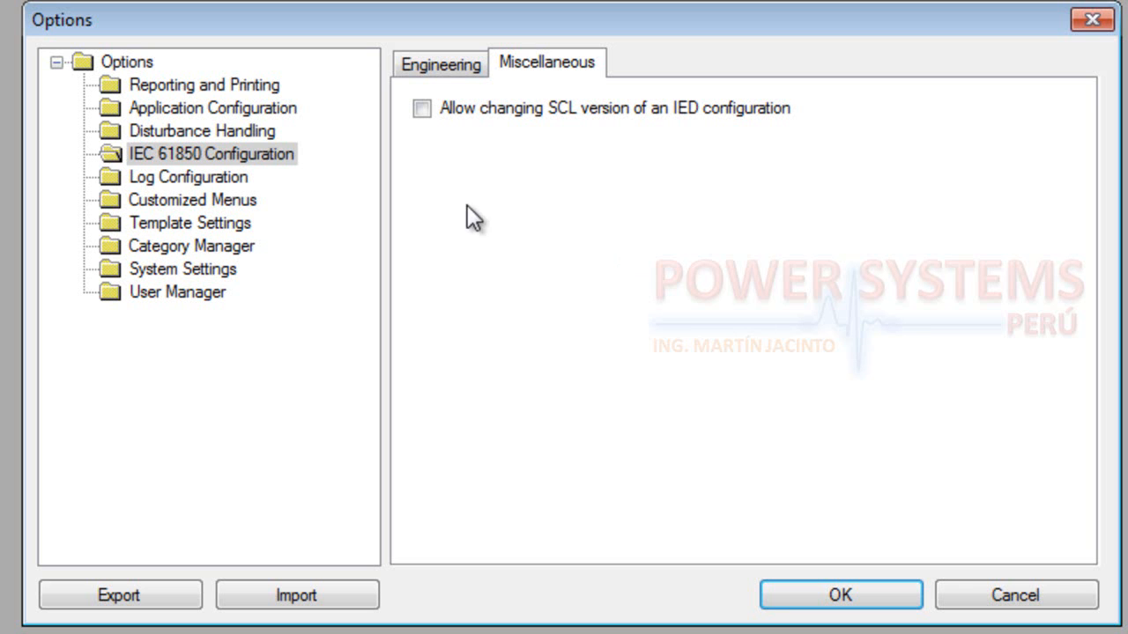
pyautogui.click(168, 180)
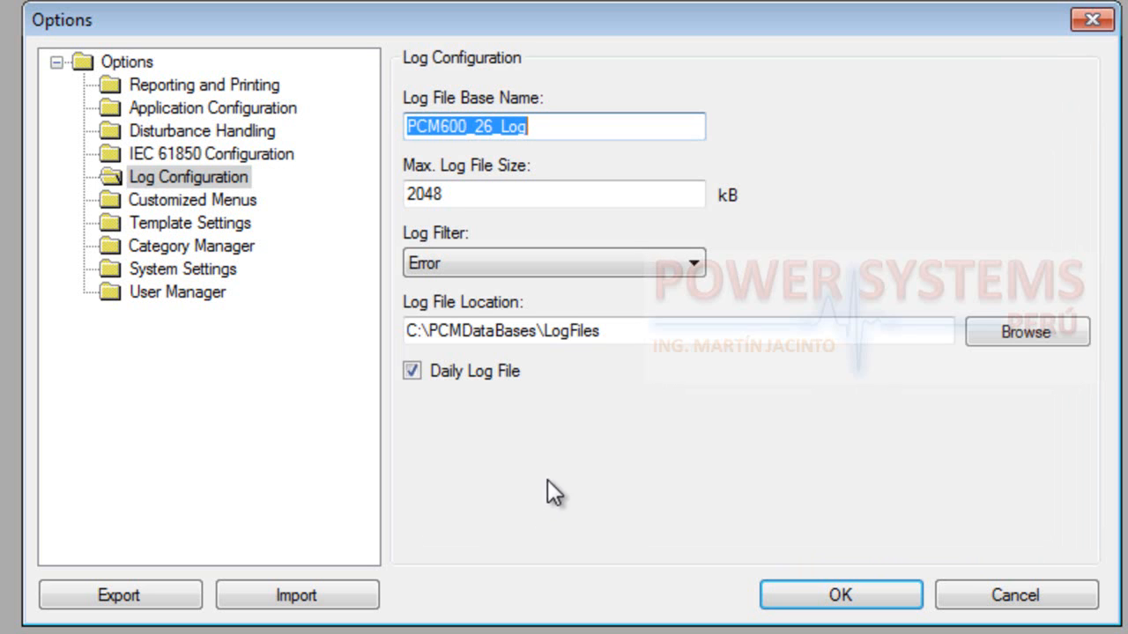
# Examine the Customized Menus lists of shown tools, Options dialog entries and miscellaneous functionality
pyautogui.click(227, 200)
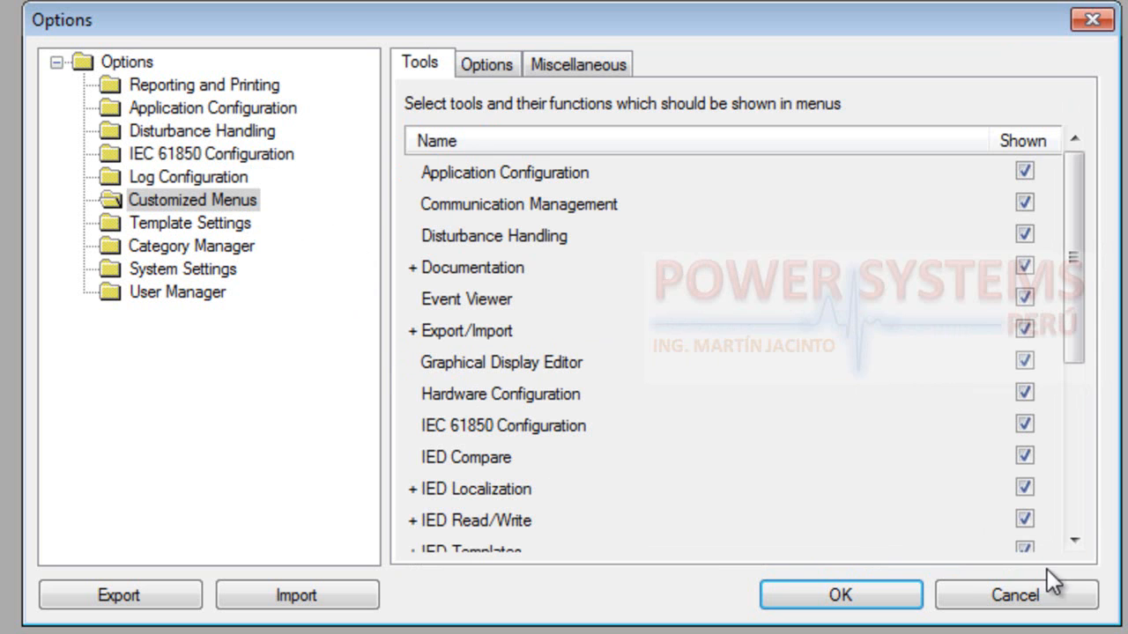
pyautogui.moveTo(1074, 347)
pyautogui.mouseDown()
pyautogui.moveTo(1074, 503)
pyautogui.moveTo(1091, 523)
pyautogui.moveTo(1096, 341)
pyautogui.mouseUp()
pyautogui.moveTo(1084, 345); pyautogui.dragTo(1083, 514)
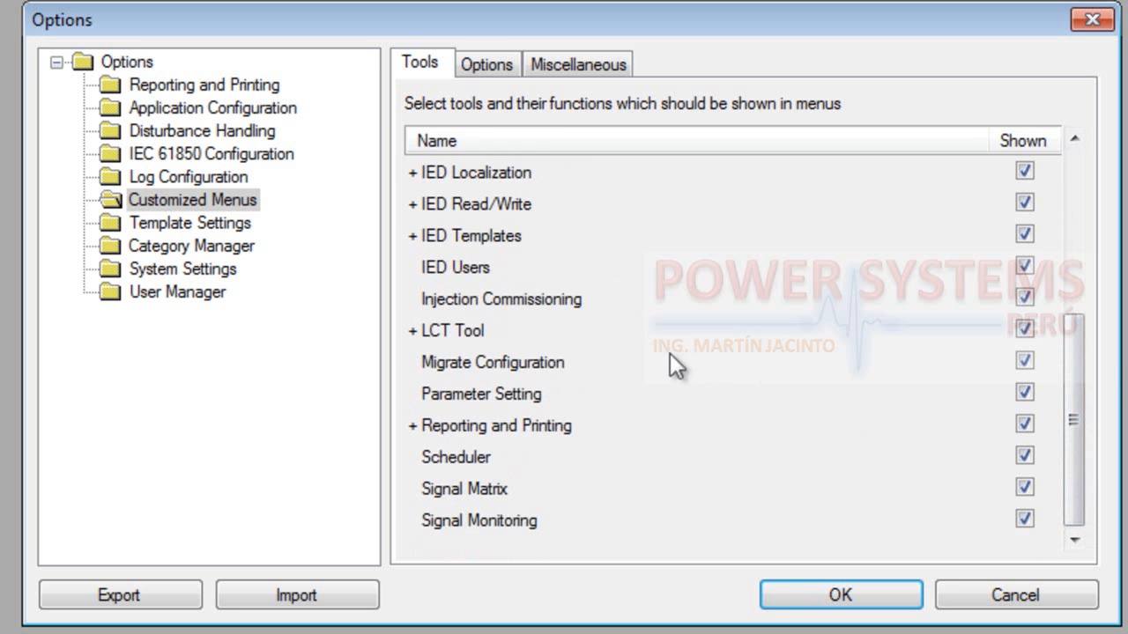
pyautogui.click(493, 69)
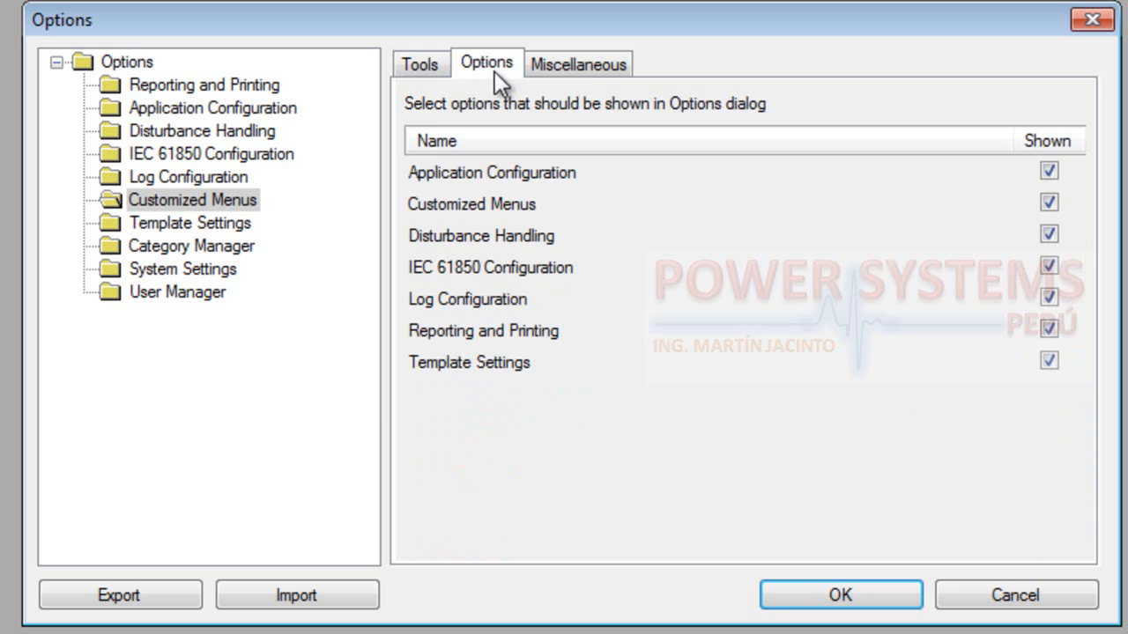
pyautogui.click(576, 60)
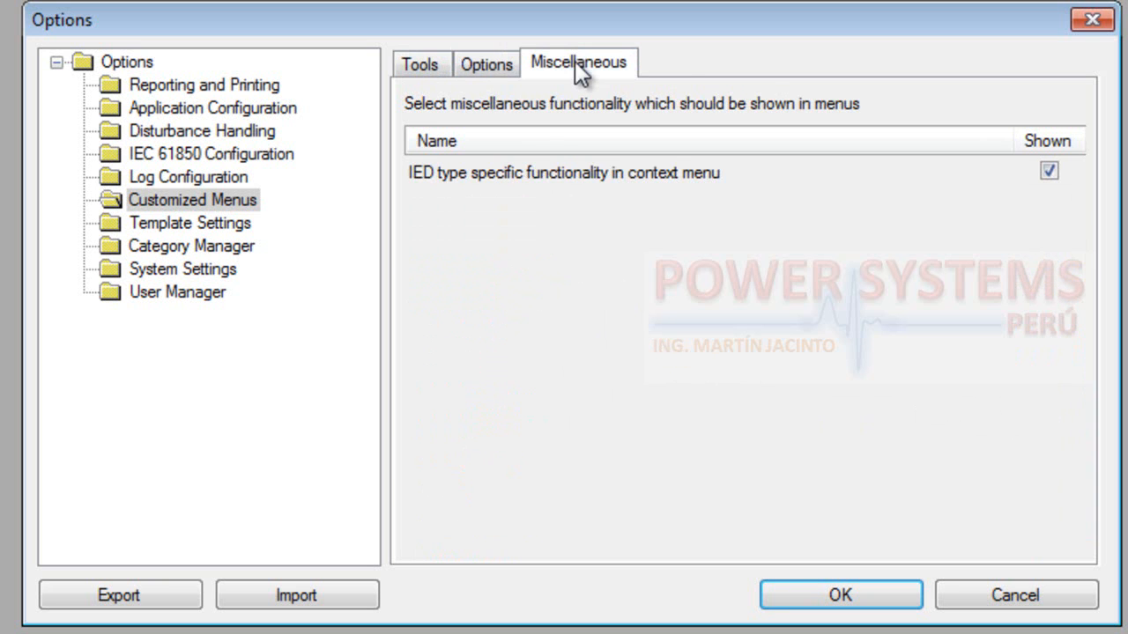
# Examine the template directory setting and the user categories available in Category Manager, keeping System Engineer selected
pyautogui.click(218, 222)
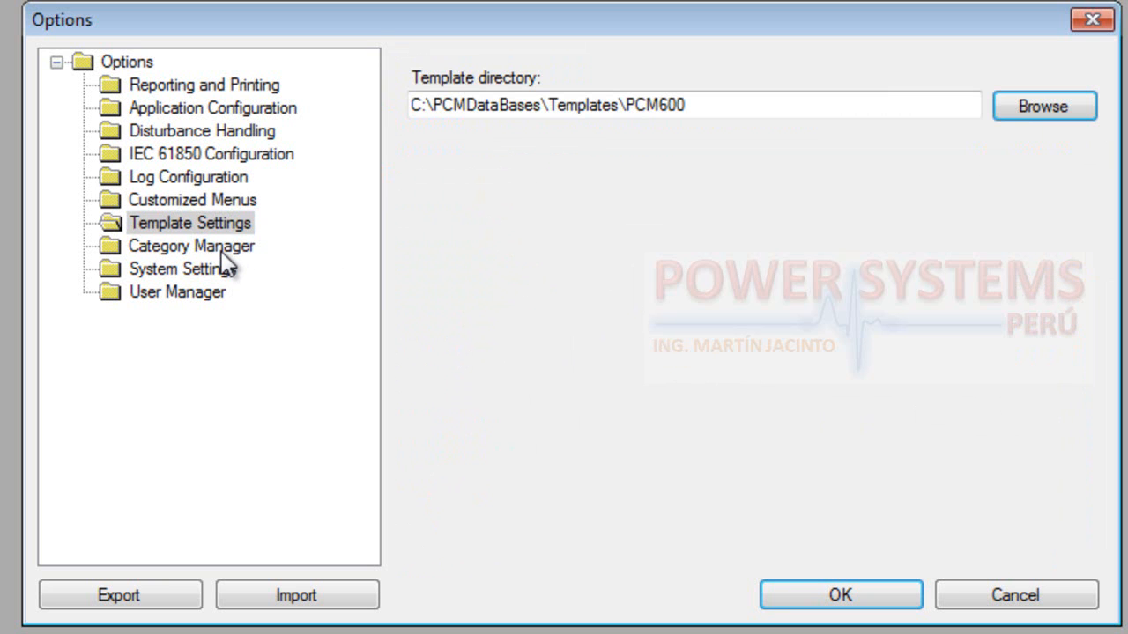
pyautogui.click(220, 249)
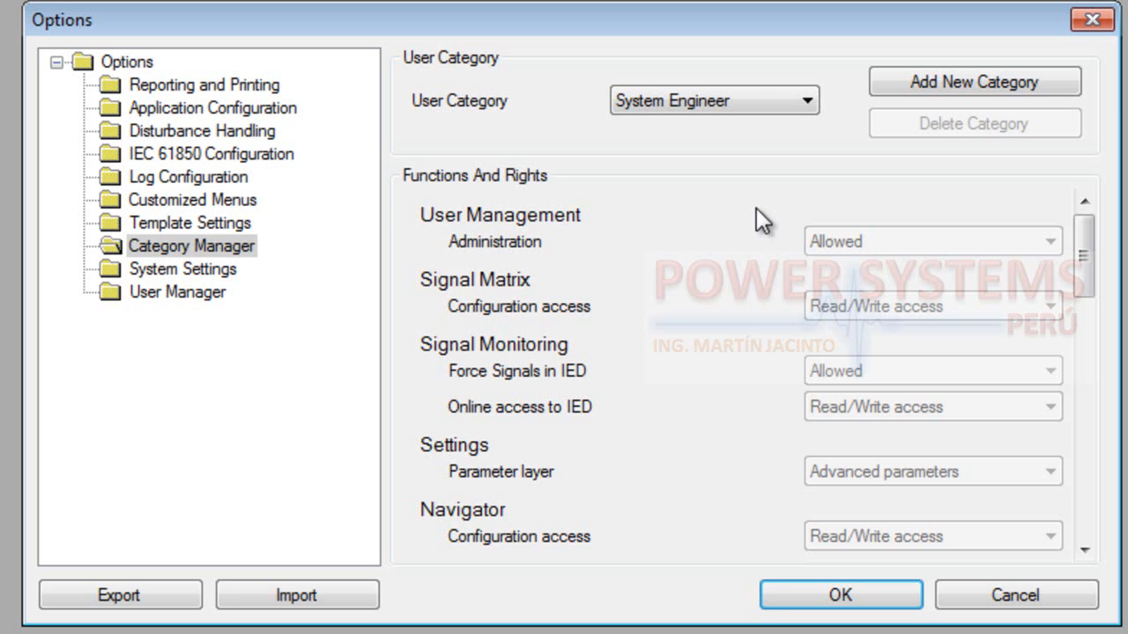
pyautogui.click(807, 101)
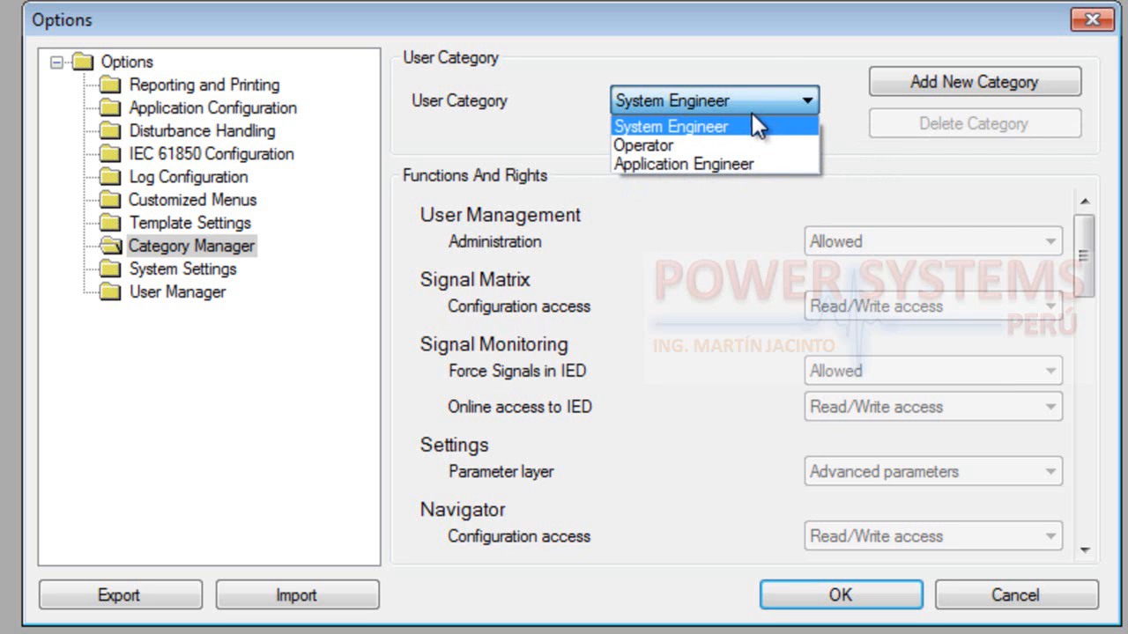
pyautogui.click(758, 55)
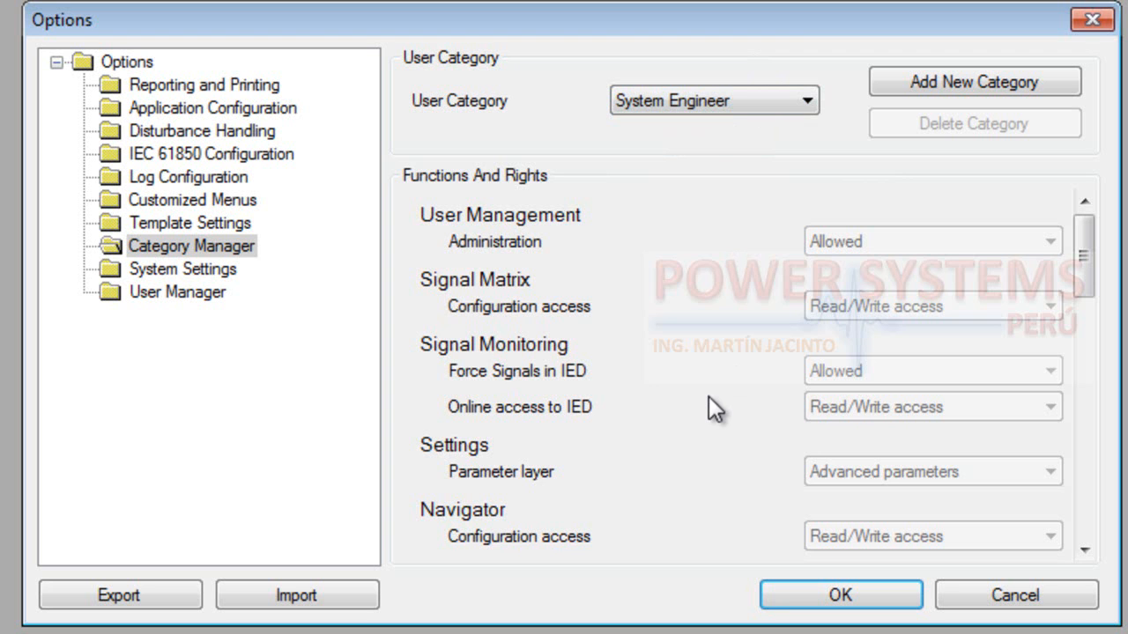
pyautogui.click(806, 103)
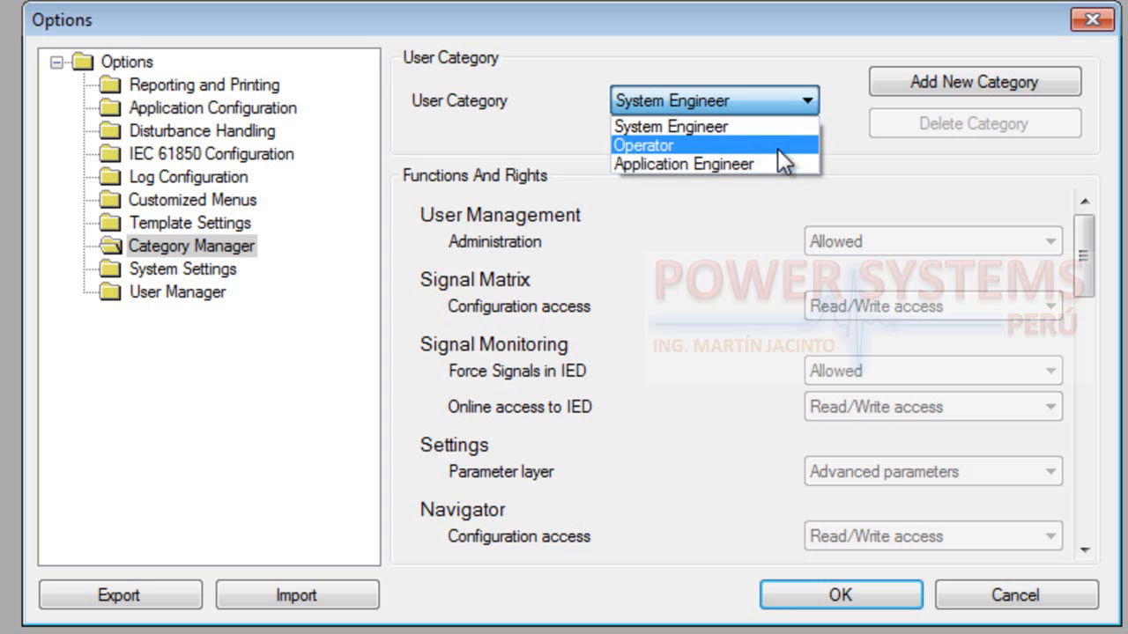
pyautogui.click(797, 47)
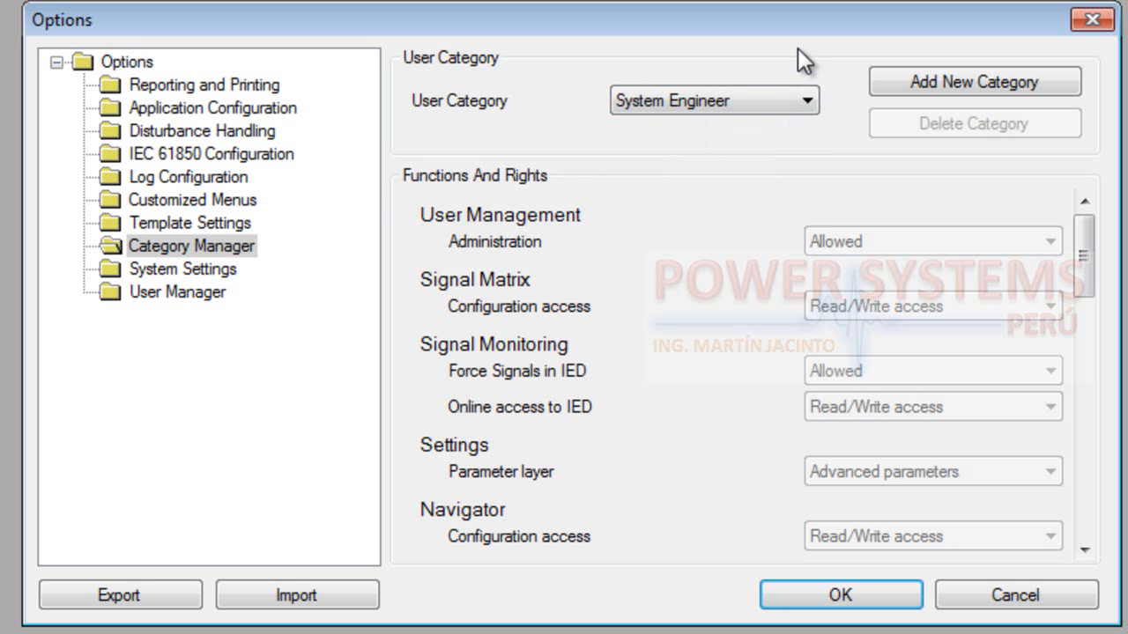
# Examine the System Settings, acknowledging the language warning, and the User Manager profile, and close the Options dialog without saving
pyautogui.click(201, 266)
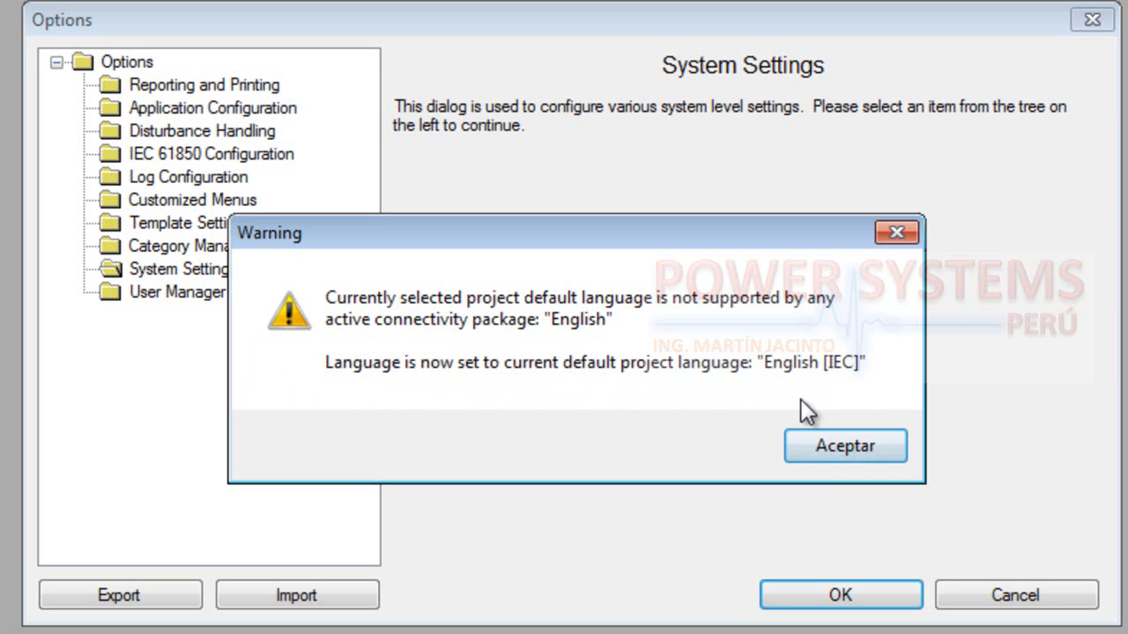
pyautogui.click(863, 449)
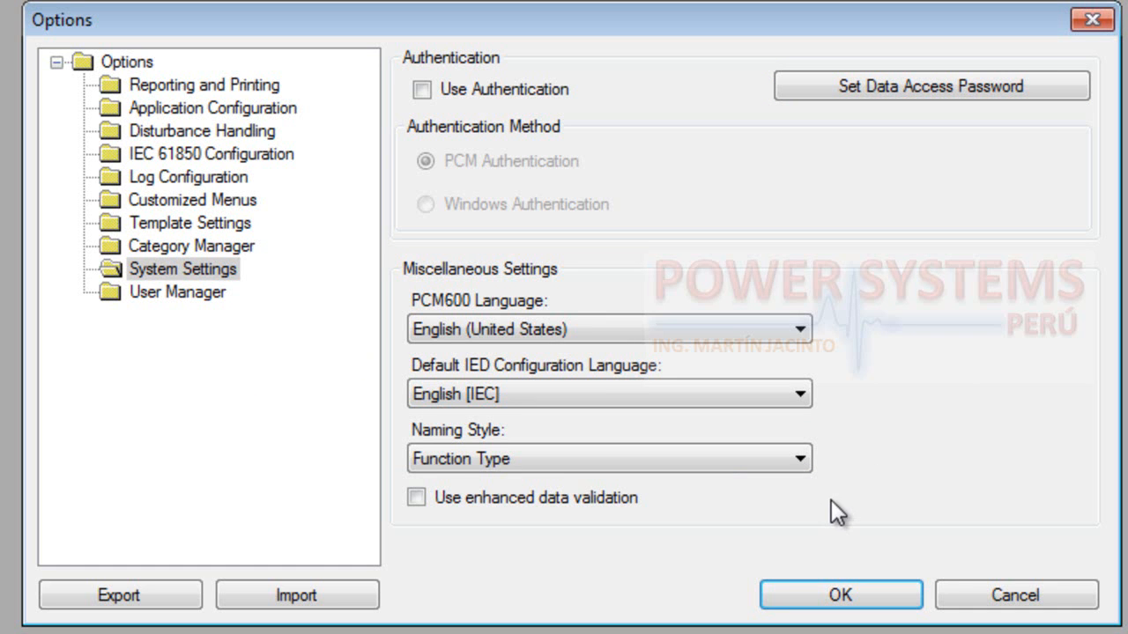
pyautogui.click(181, 293)
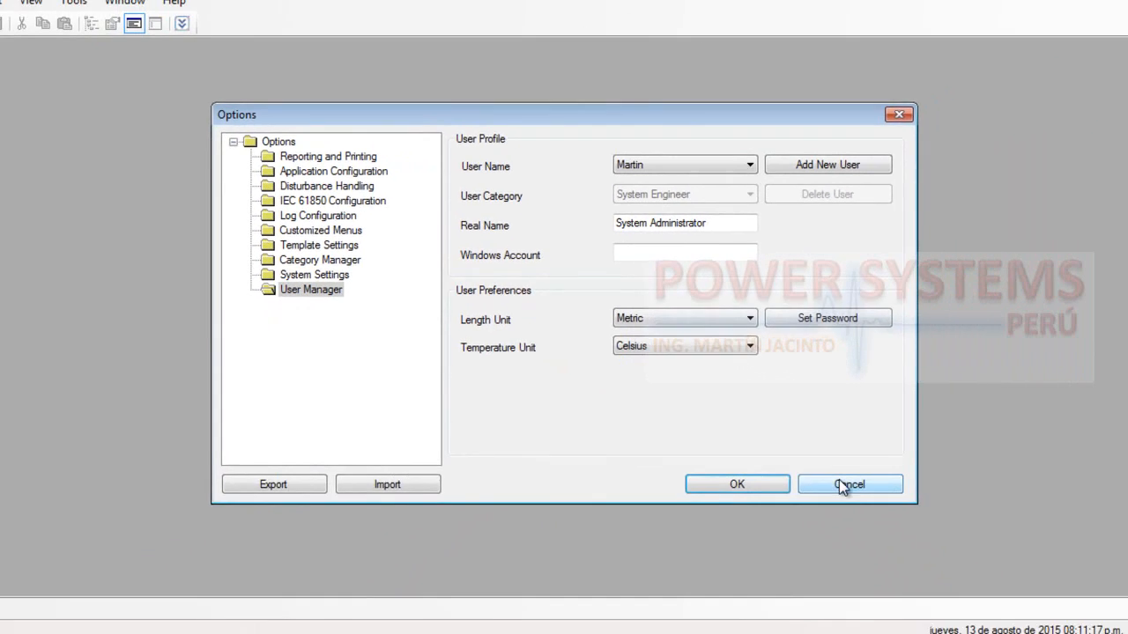
pyautogui.click(838, 483)
# Open the PCM600 Online Help contents and maximize the help window
pyautogui.click(74, 3)
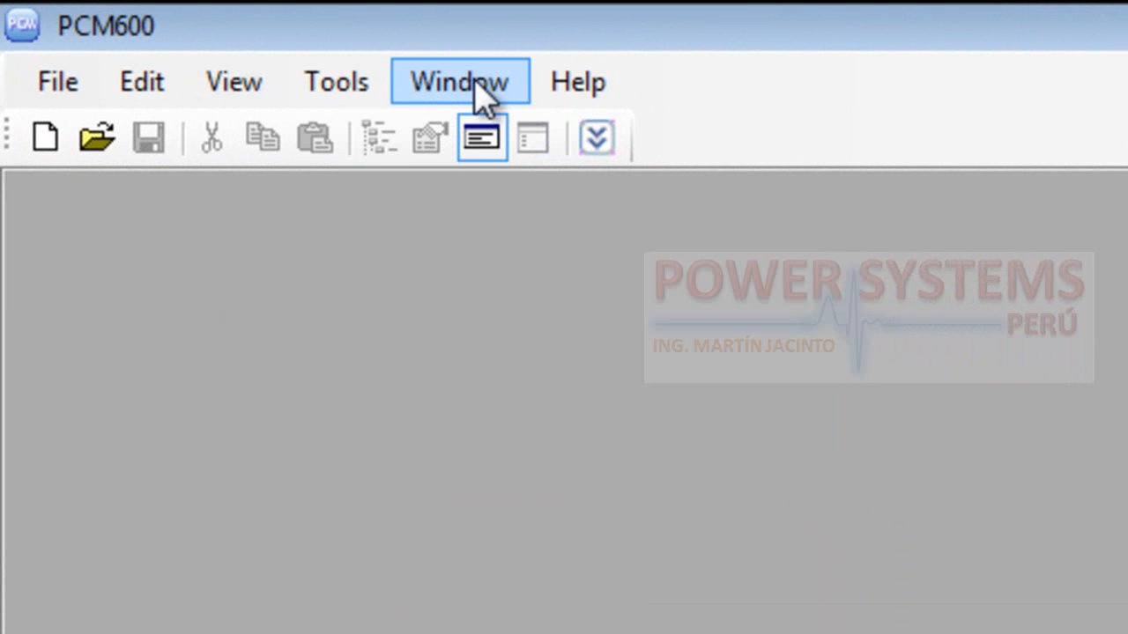
pyautogui.click(582, 86)
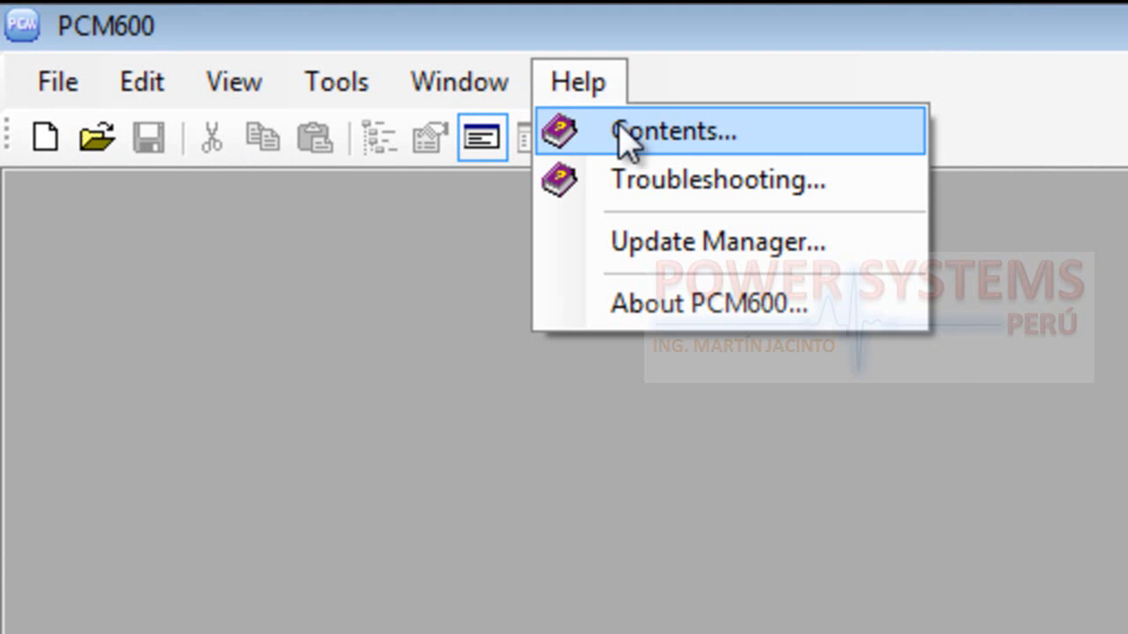
pyautogui.click(685, 136)
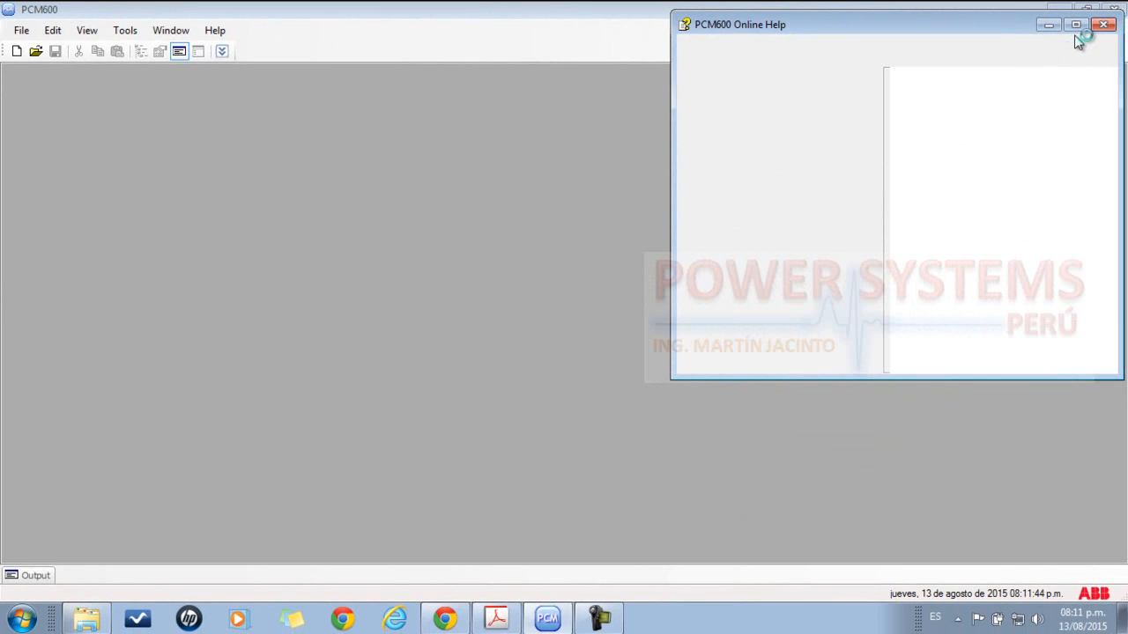
pyautogui.click(1077, 24)
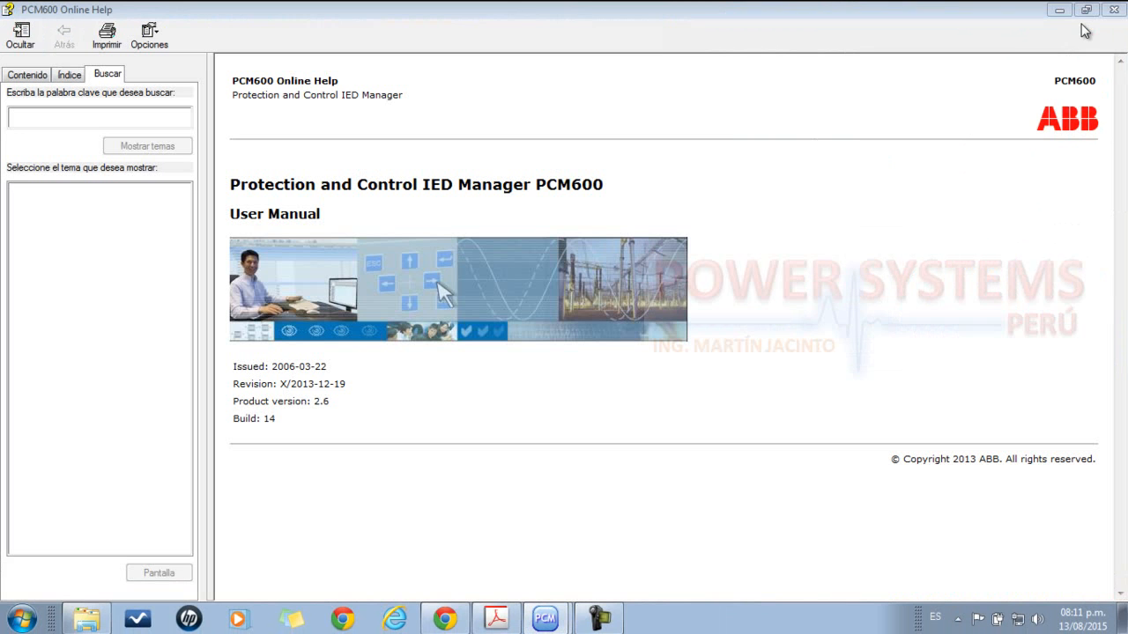
# Read the This manual, Intended audience and Symbols topics under Introduction, and expand Using the PCM600 tool in the help contents
pyautogui.click(28, 76)
pyautogui.click(18, 122)
pyautogui.click(83, 136)
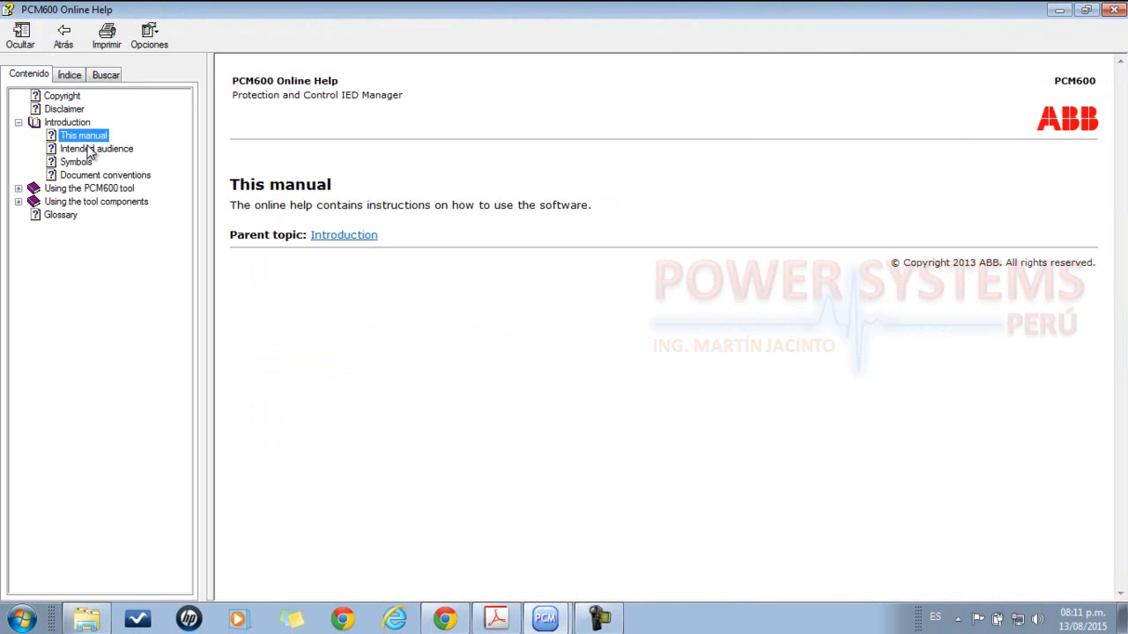
pyautogui.click(89, 150)
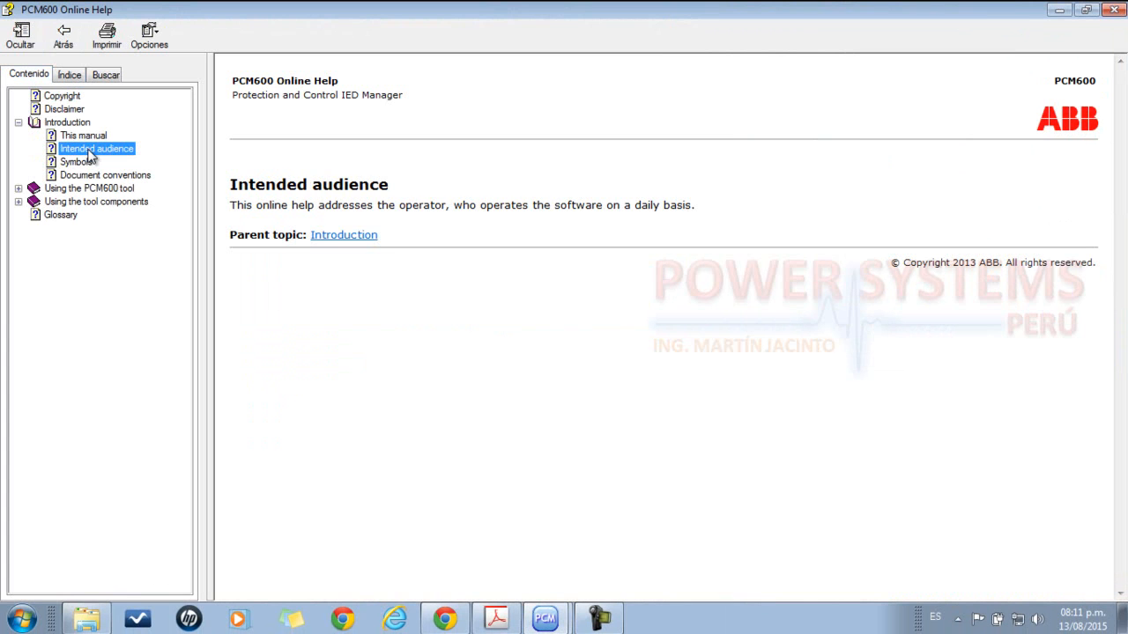
pyautogui.click(76, 163)
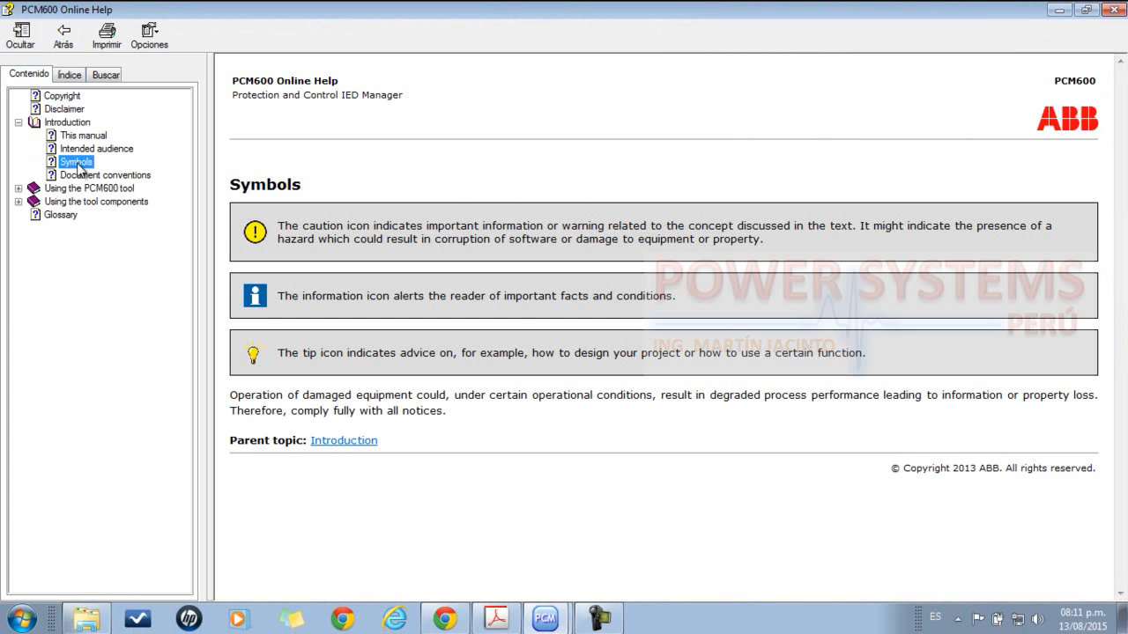
pyautogui.click(17, 189)
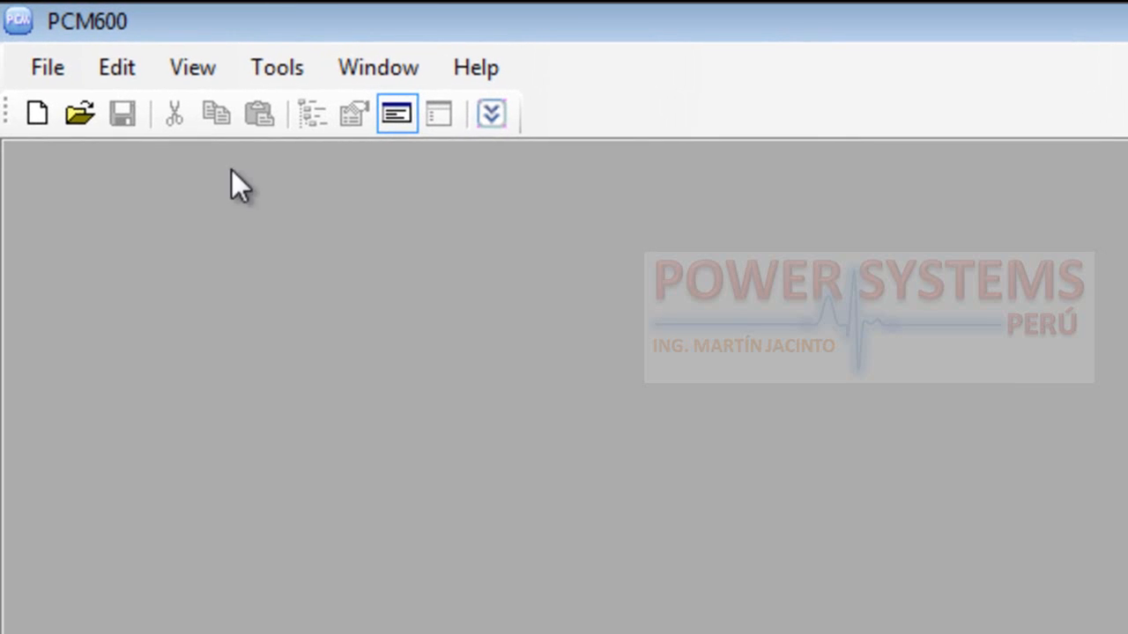
# Launch the Update Manager and choose to run it with administrator rights
pyautogui.click(472, 72)
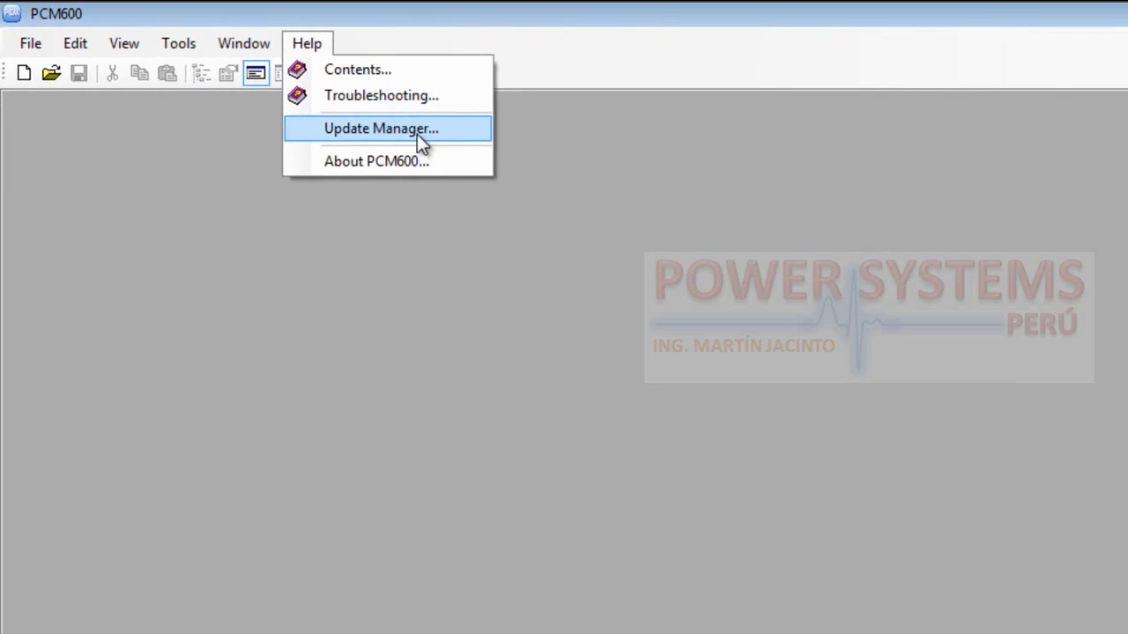
pyautogui.click(417, 131)
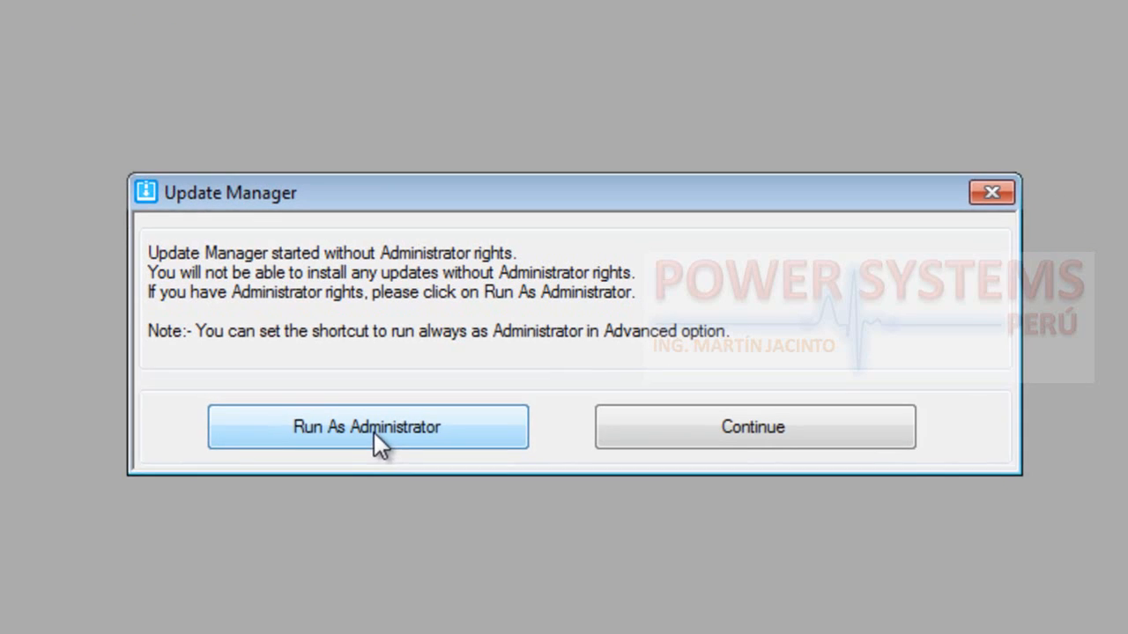
pyautogui.click(375, 433)
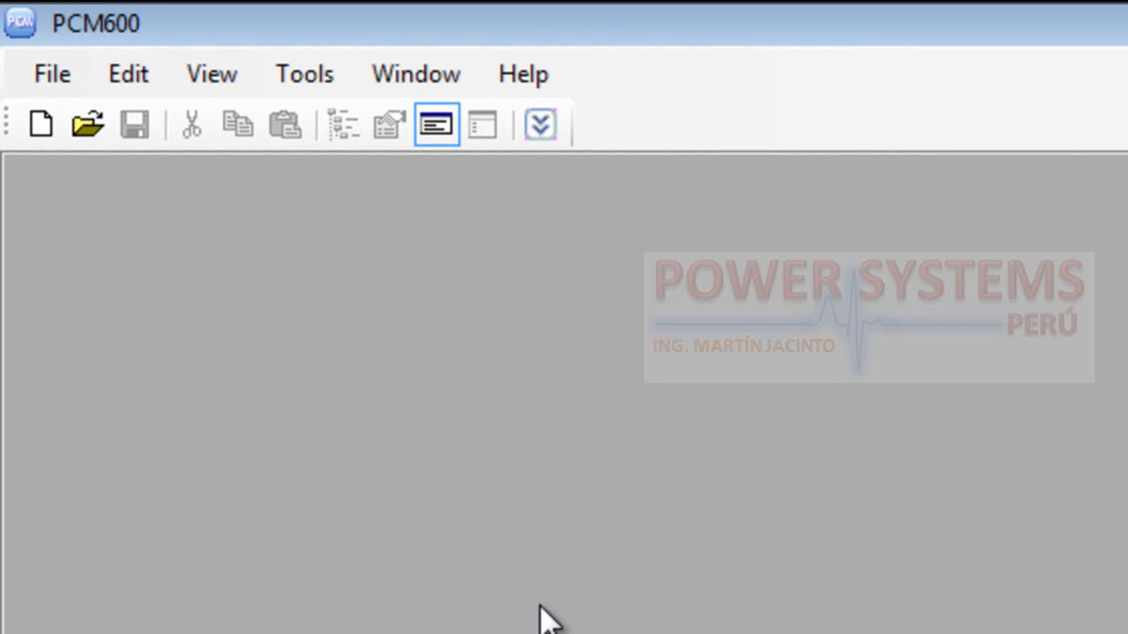
# Open the About PCM600 information and examine the installed connectivity packages and their versions
pyautogui.click(534, 74)
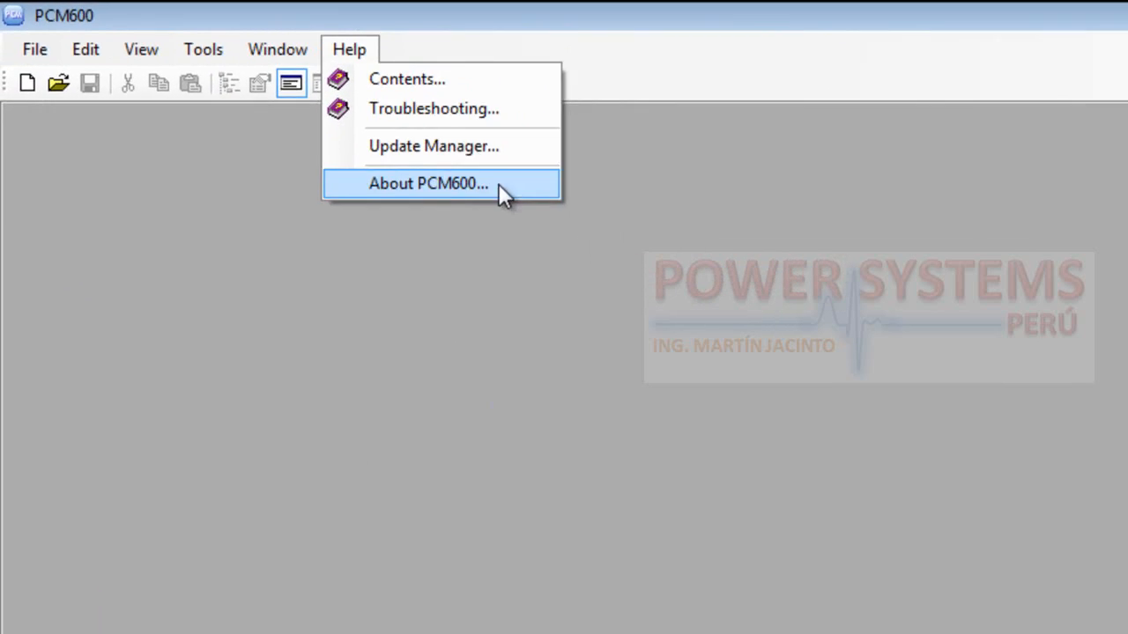
pyautogui.click(306, 113)
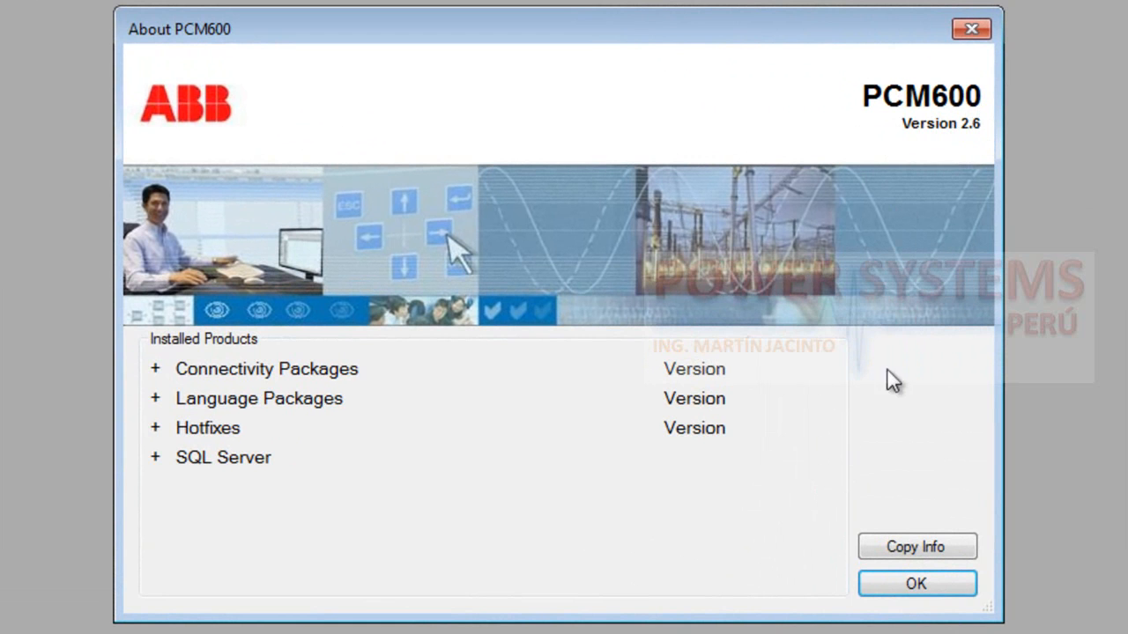
pyautogui.click(156, 370)
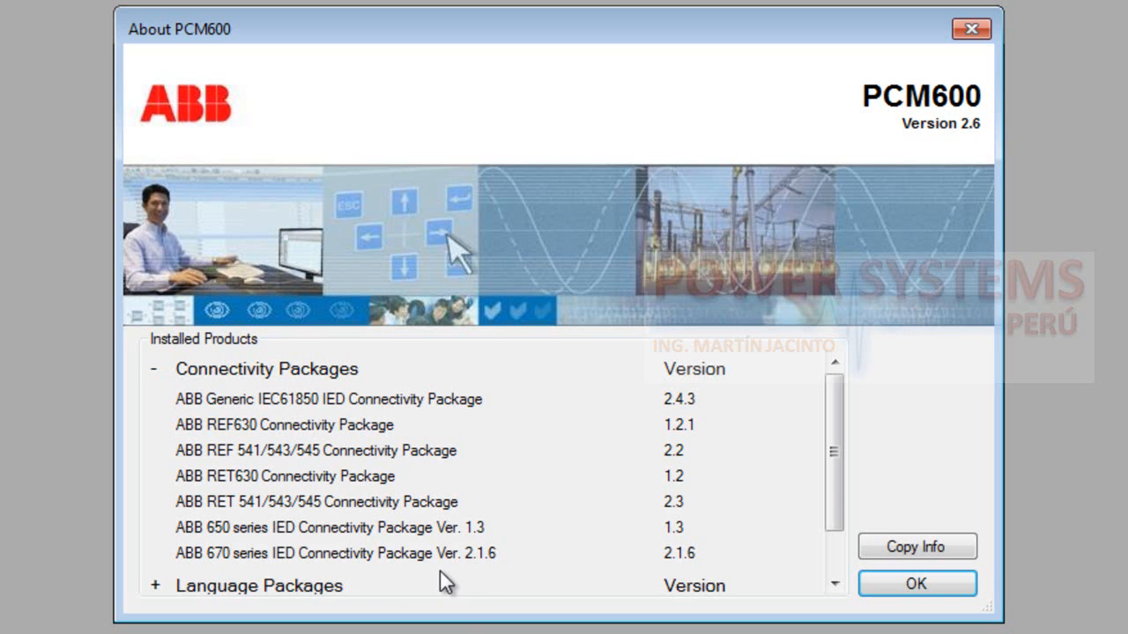
pyautogui.scroll(-3, 838, 542)
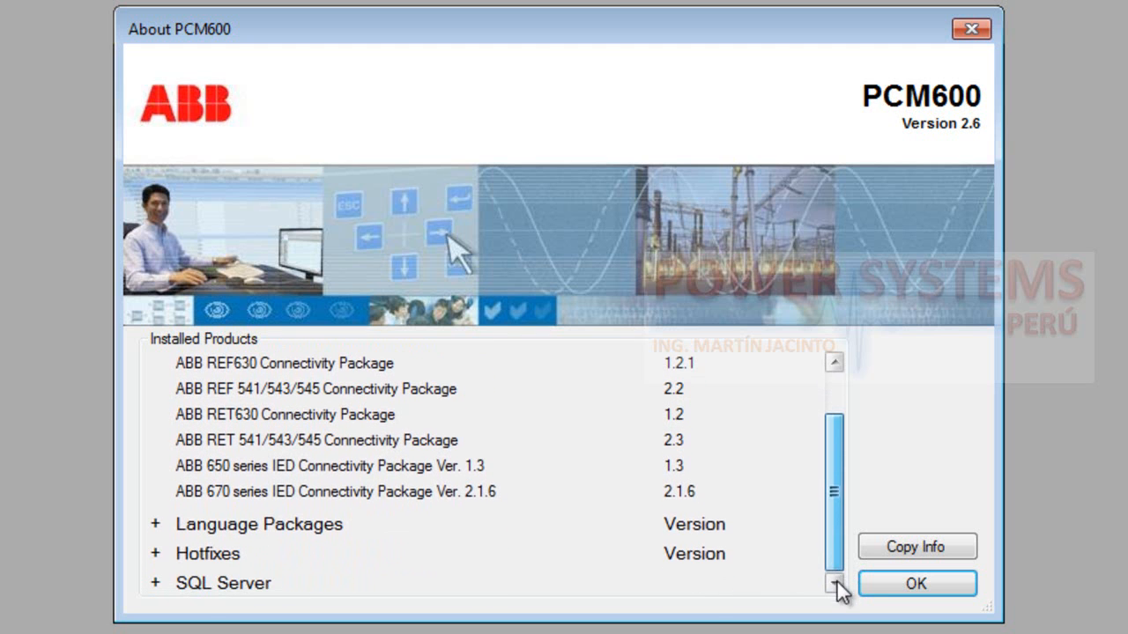
# Check the Language Packages, Hotfixes and SQL Server entries among the installed products, and close the About PCM600 dialog
pyautogui.click(158, 526)
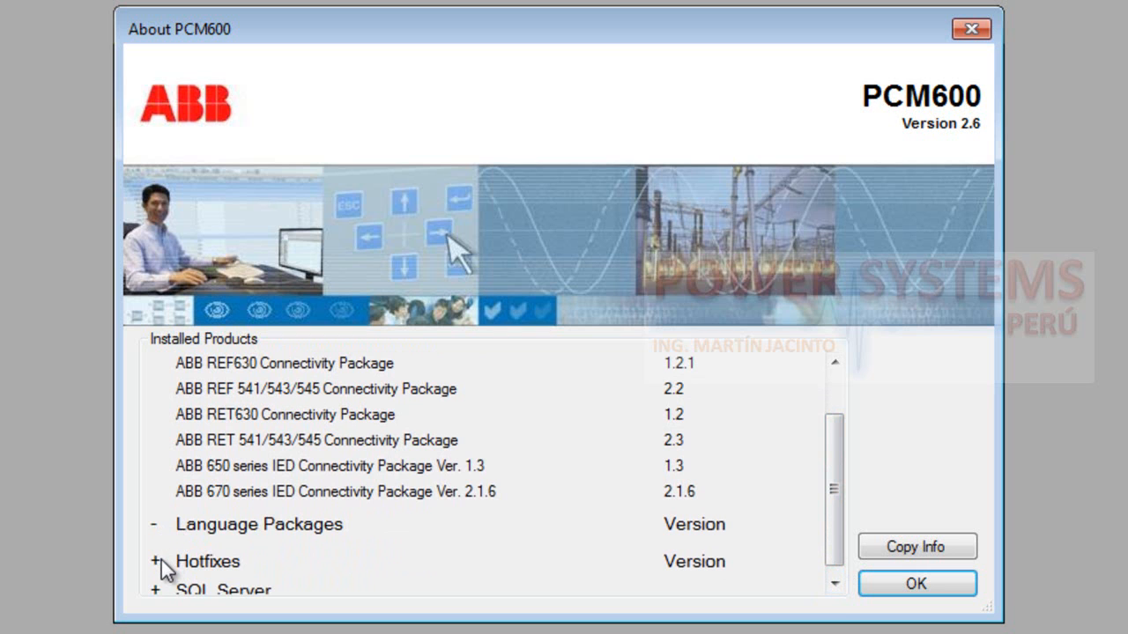
pyautogui.click(158, 563)
pyautogui.click(834, 584)
pyautogui.click(157, 583)
pyautogui.click(833, 583)
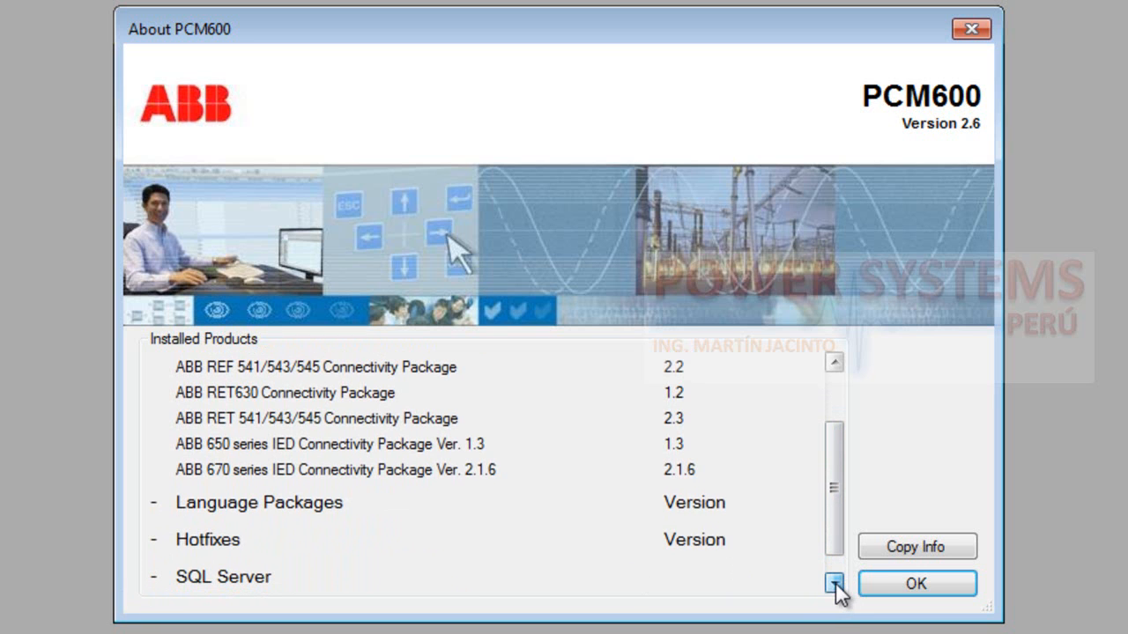
pyautogui.click(183, 578)
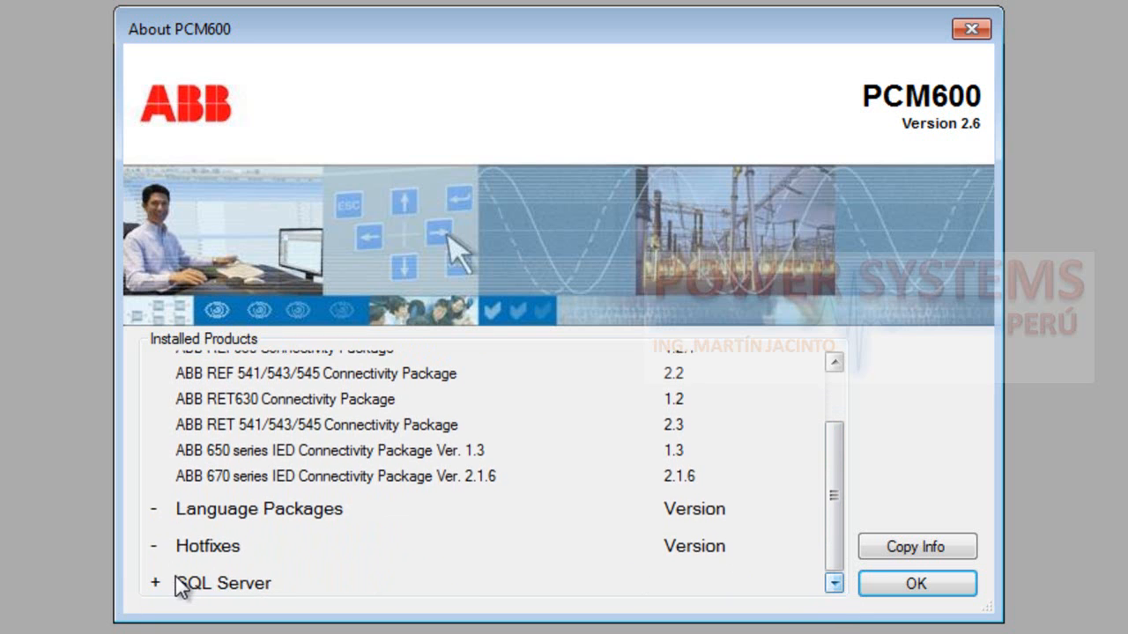
pyautogui.click(915, 585)
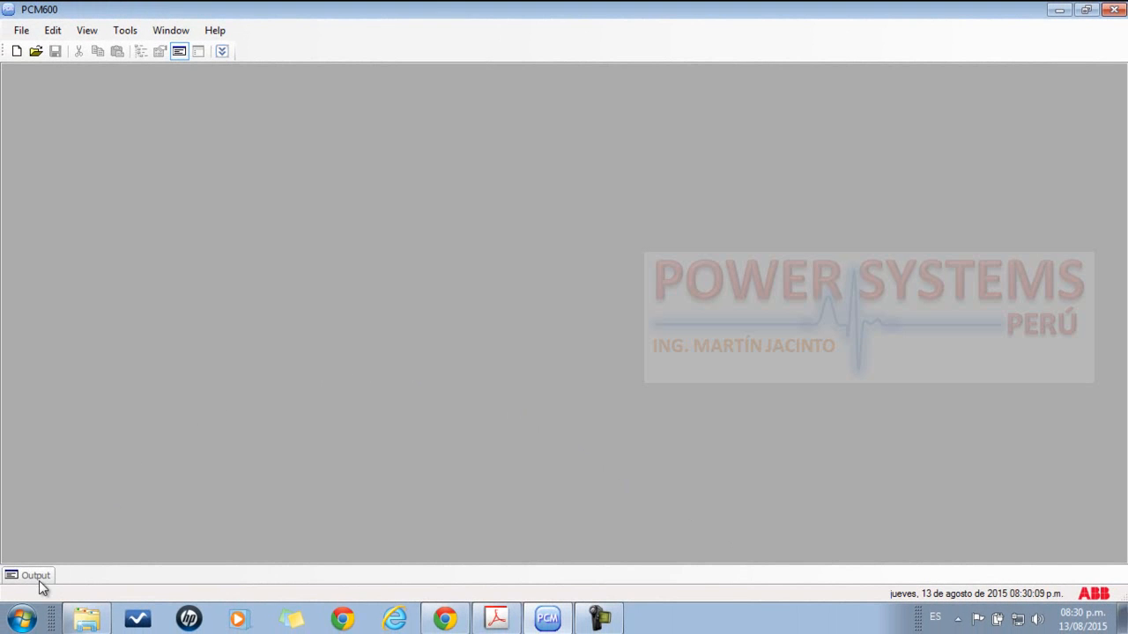
# Reveal the auto-hidden Output window to view its Logging list
pyautogui.moveTo(39, 580)
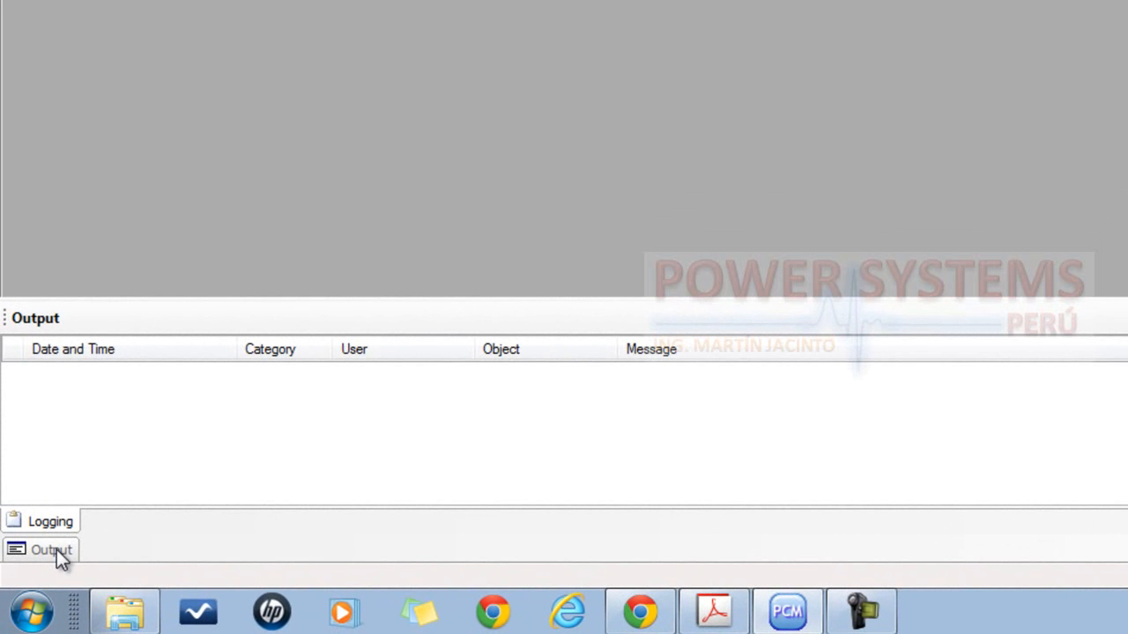
pyautogui.click(54, 550)
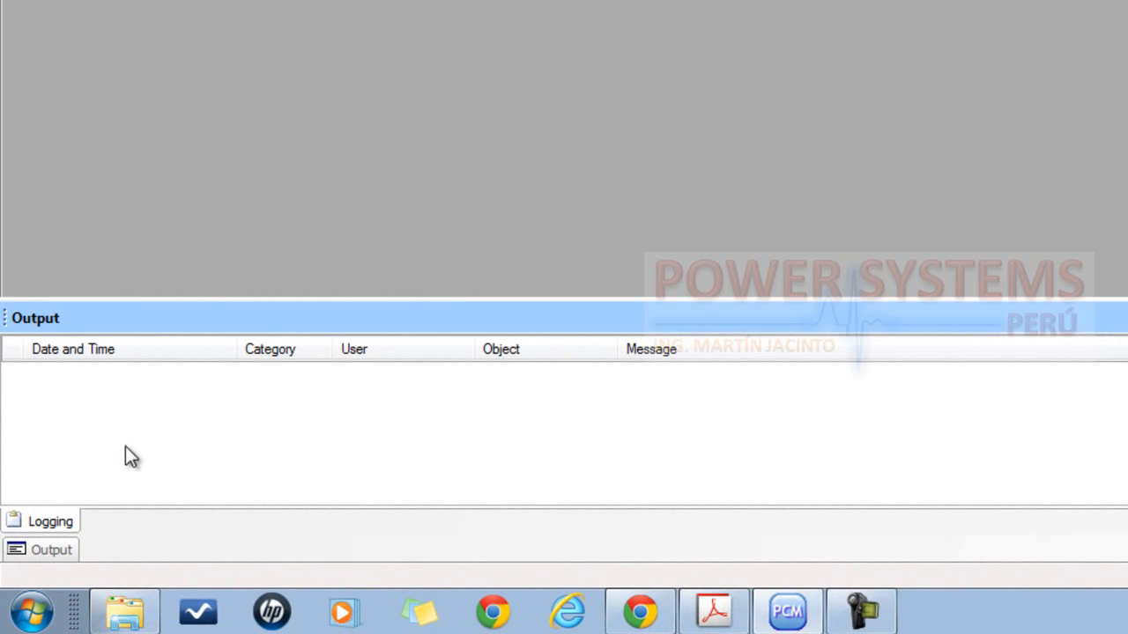